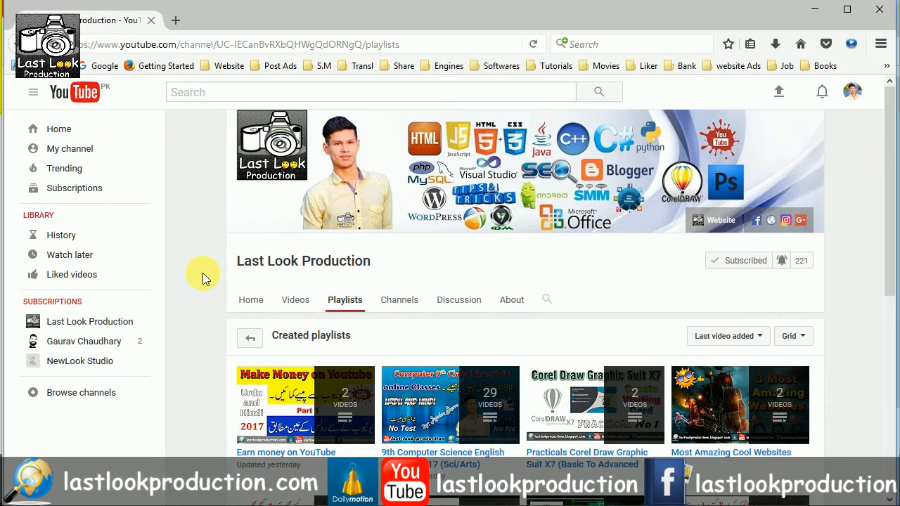
Step: Look through the created playlists of the Last Look Production channel and minimize the browser window
{"action": "scroll", "coordinate": [202, 272], "scroll_direction": "down", "scroll_amount": 4}
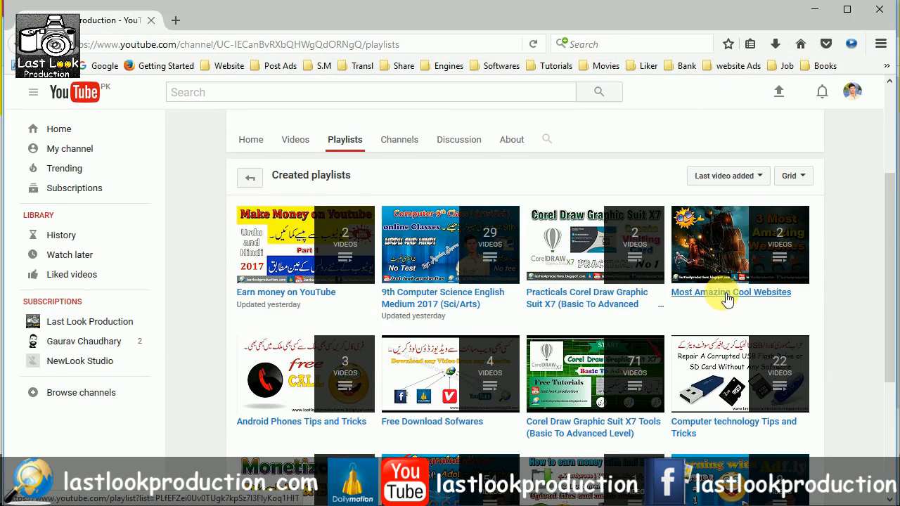
{"action": "scroll", "coordinate": [415, 253], "scroll_direction": "down", "scroll_amount": 1}
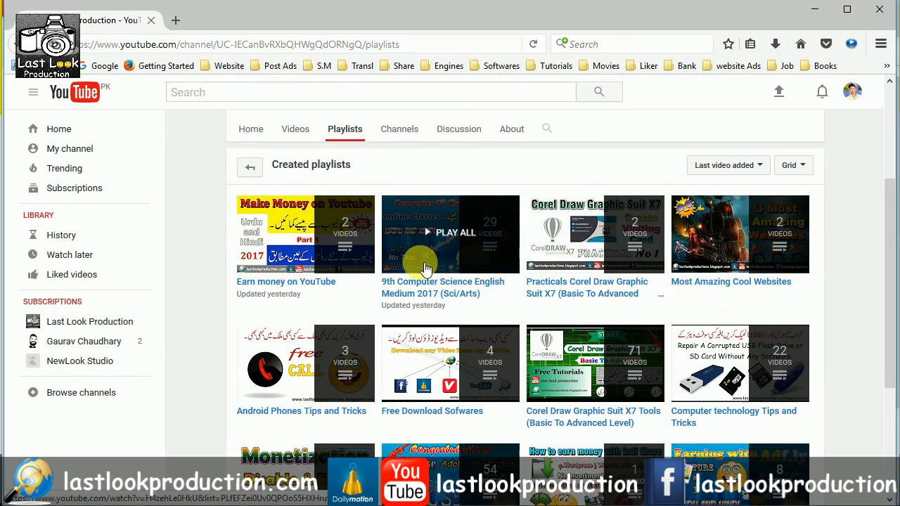
{"action": "scroll", "coordinate": [372, 386], "scroll_direction": "down", "scroll_amount": 2}
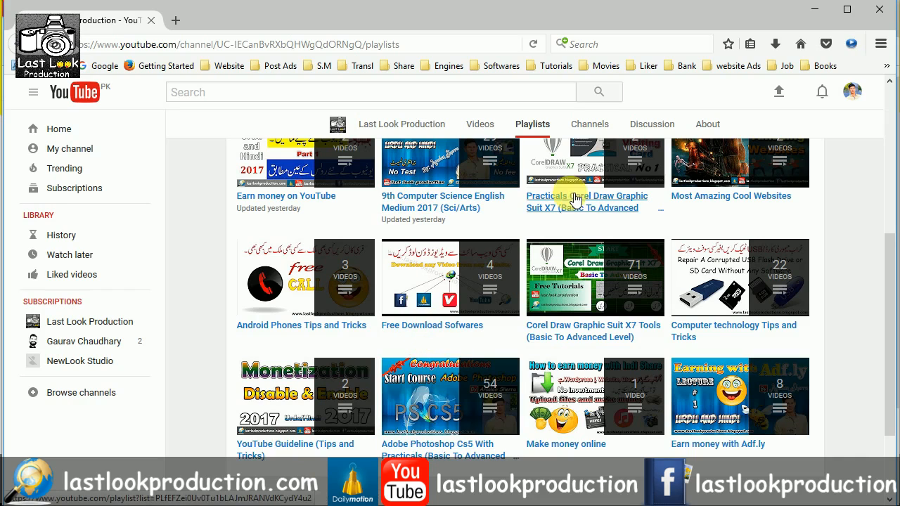
{"action": "scroll", "coordinate": [211, 331], "scroll_direction": "up", "scroll_amount": 4}
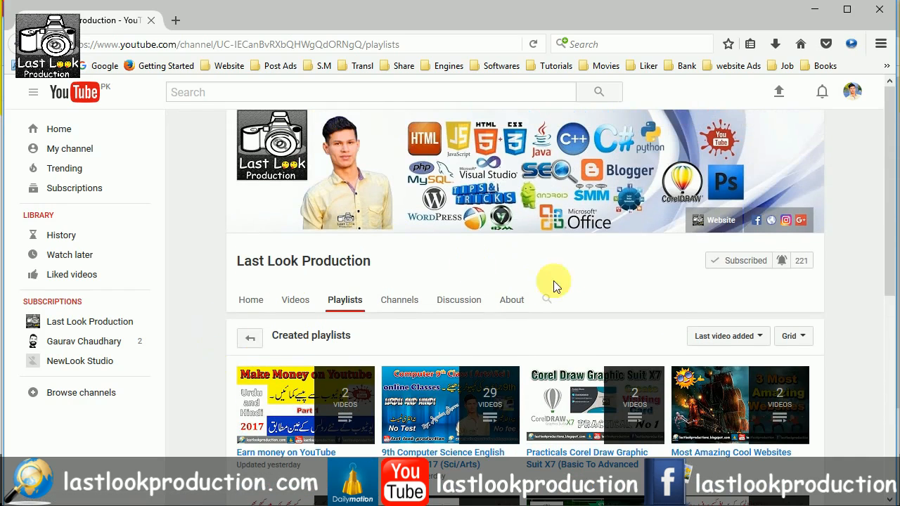
{"action": "left_click", "coordinate": [814, 10]}
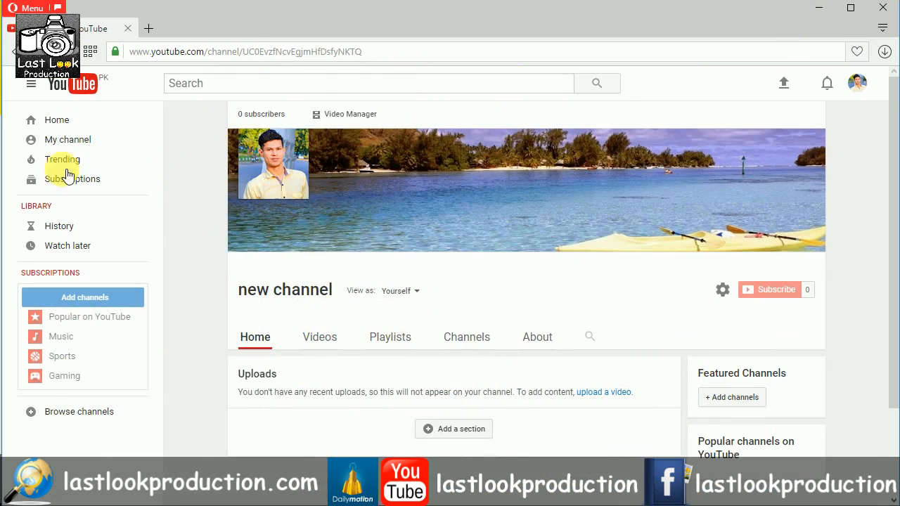
Step: Check which account is signed in on the Last Look Production channel and open the video upload page
{"action": "mouse_move", "coordinate": [654, 215]}
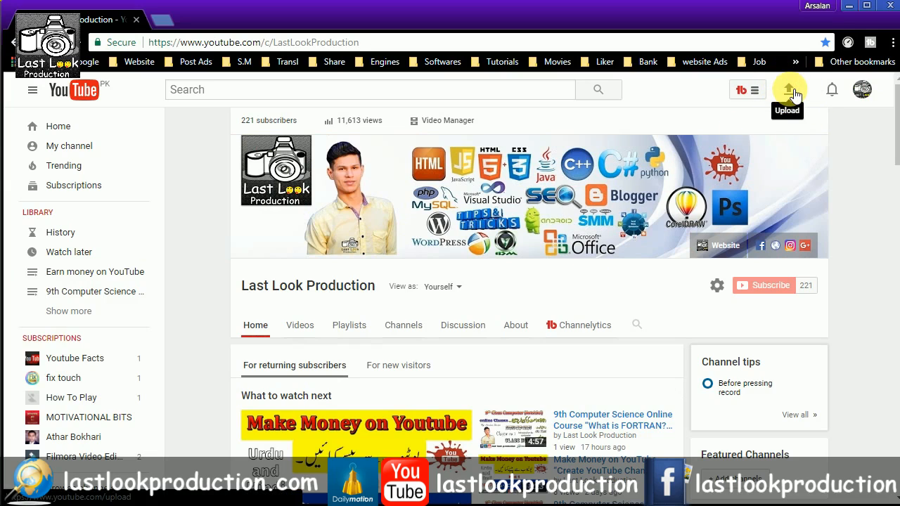
{"action": "left_click", "coordinate": [862, 90]}
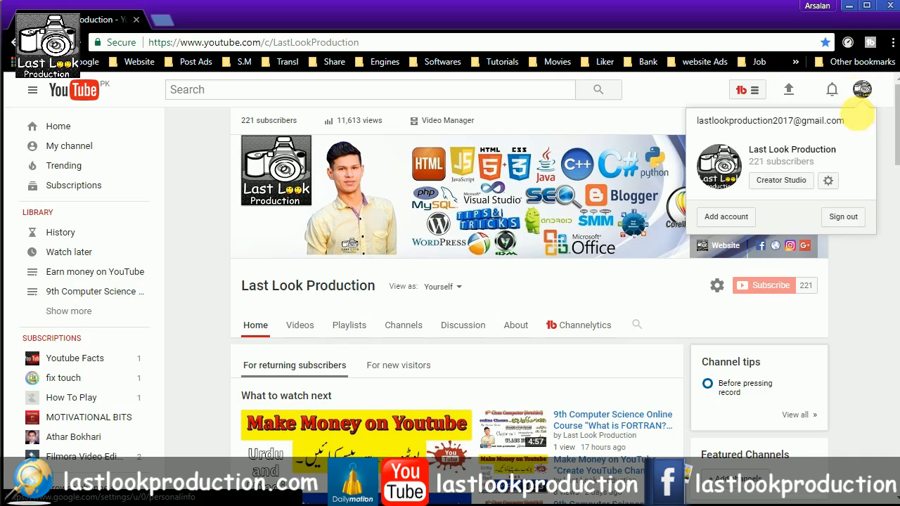
{"action": "left_click", "coordinate": [866, 93]}
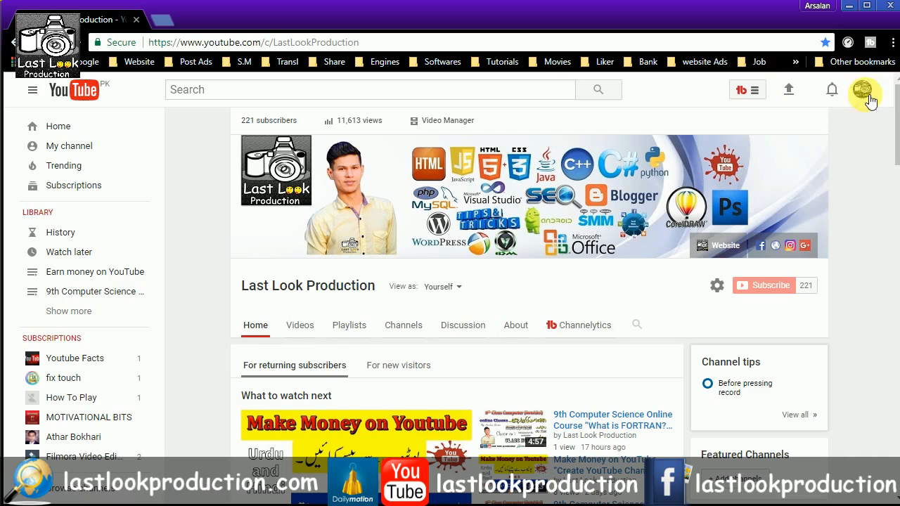
{"action": "left_click", "coordinate": [794, 91]}
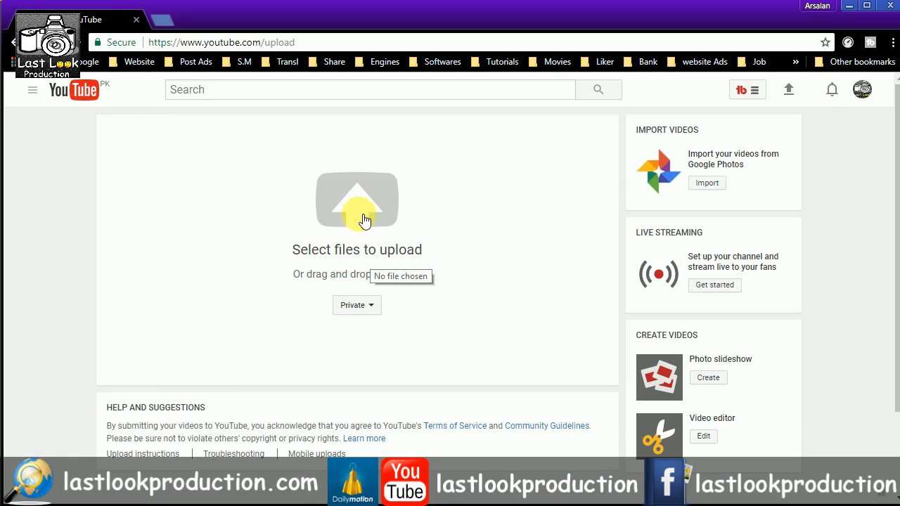
Step: Start choosing a file to upload and browse to Website DATA 2 (I:), My YouTube Videos, Computer Videos, no upload, 9th Class Computer
{"action": "left_click", "coordinate": [359, 211]}
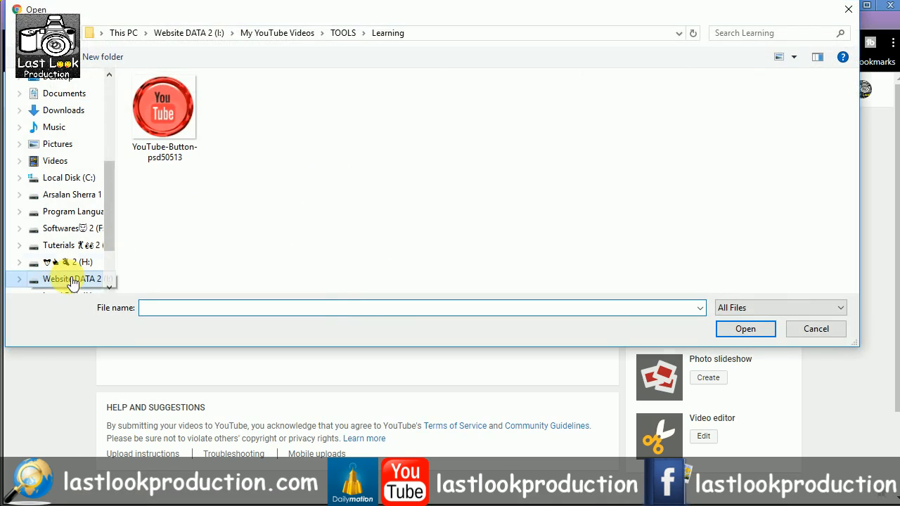
{"action": "left_click", "coordinate": [73, 279]}
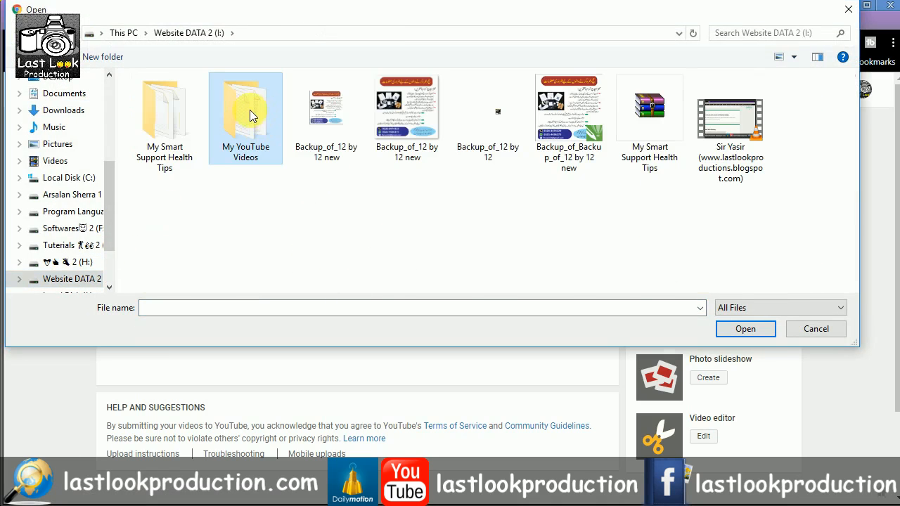
{"action": "double_click", "coordinate": [246, 116]}
{"action": "scroll", "coordinate": [633, 120], "scroll_direction": "down", "scroll_amount": 5}
{"action": "double_click", "coordinate": [319, 116]}
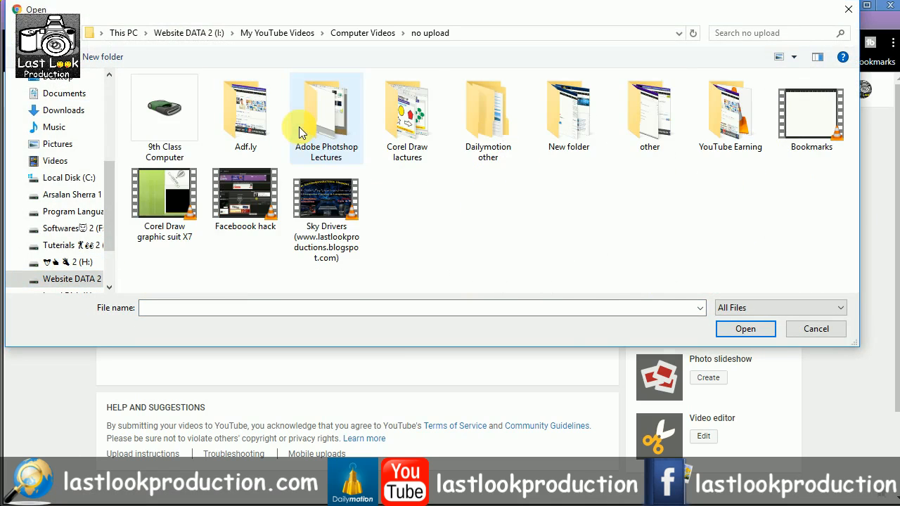
{"action": "double_click", "coordinate": [184, 105]}
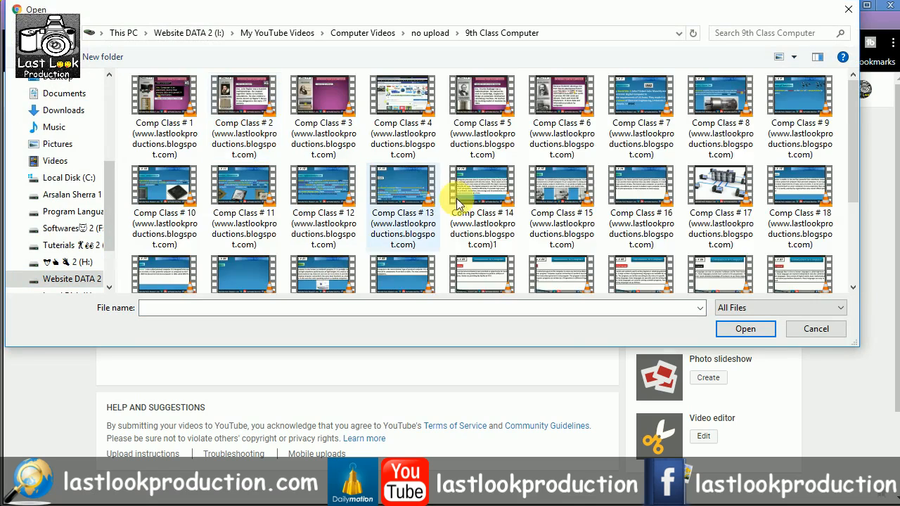
{"action": "scroll", "coordinate": [464, 204], "scroll_direction": "down", "scroll_amount": 3}
{"action": "left_click", "coordinate": [732, 137]}
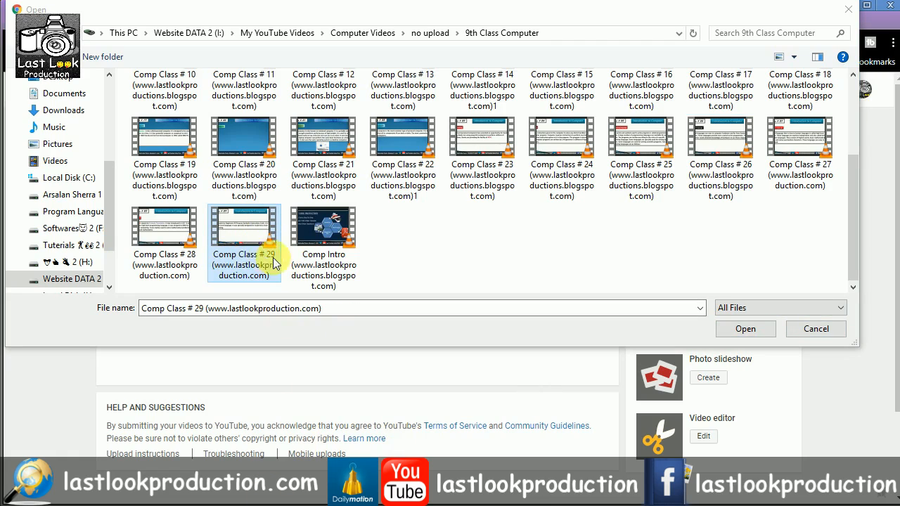
{"action": "left_click", "coordinate": [245, 239]}
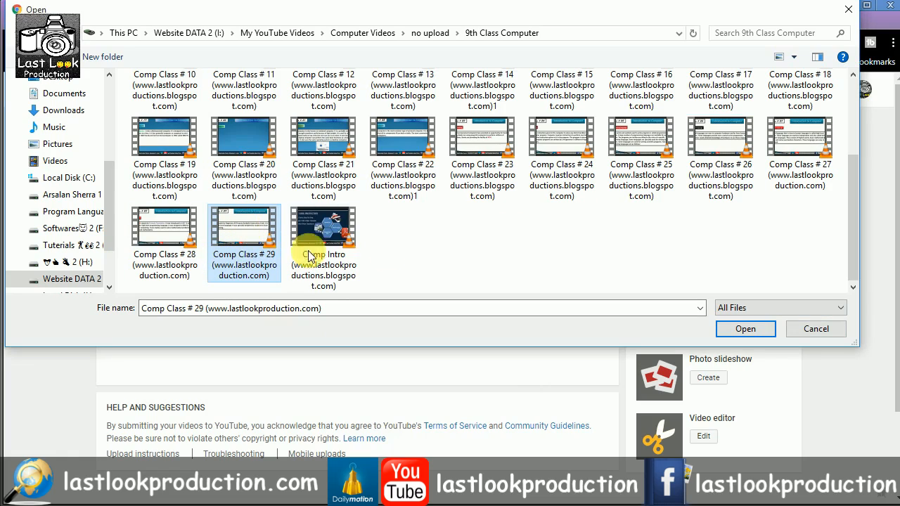
{"action": "left_click", "coordinate": [746, 329]}
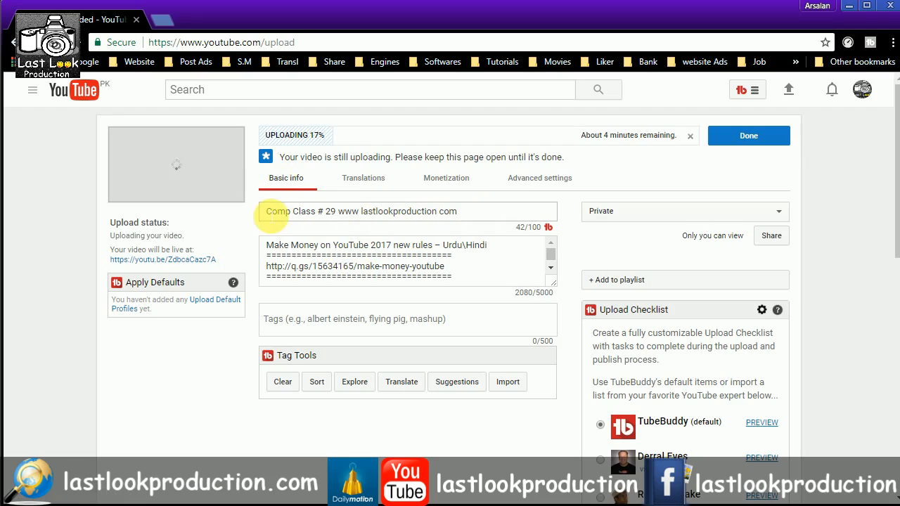
Step: Enlarge the description box downward and select the whole video title text
{"action": "left_click", "coordinate": [504, 214]}
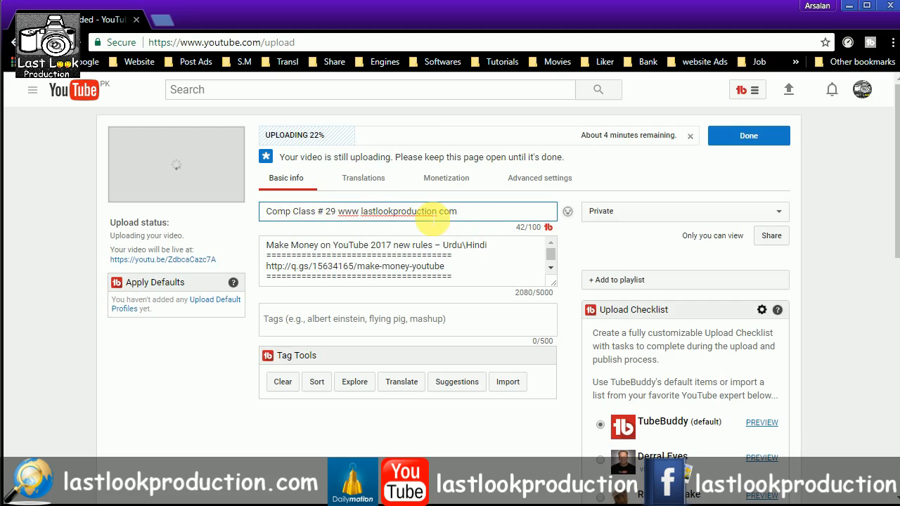
{"action": "left_click_drag", "start_coordinate": [554, 283], "coordinate": [552, 463]}
{"action": "left_click_drag", "start_coordinate": [457, 211], "coordinate": [253, 211]}
{"action": "left_click", "coordinate": [512, 217]}
{"action": "left_click_drag", "start_coordinate": [512, 214], "coordinate": [263, 209]}
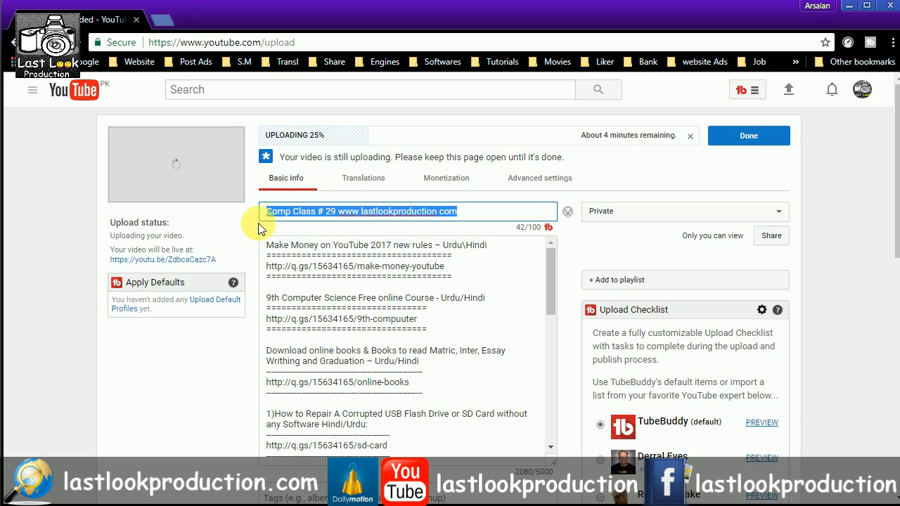
{"action": "left_click", "coordinate": [483, 215]}
{"action": "left_click_drag", "start_coordinate": [504, 216], "coordinate": [232, 211]}
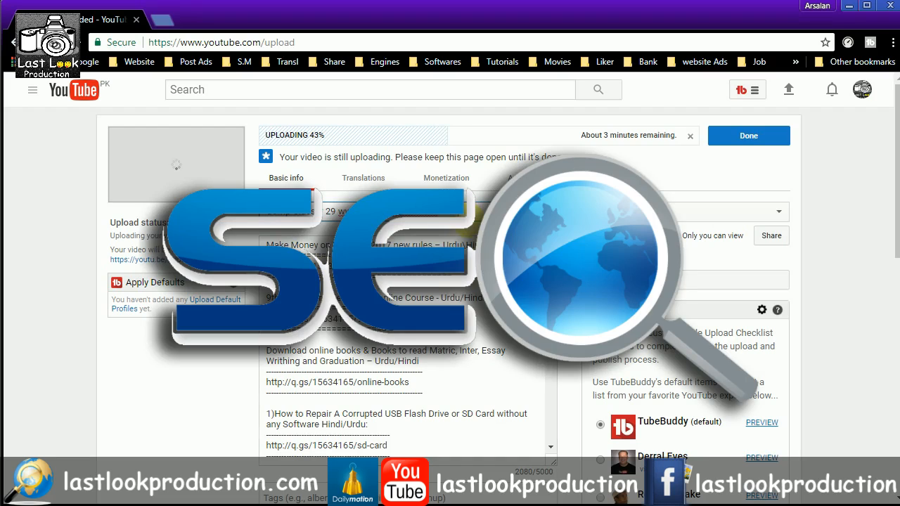
Step: Examine the title, description and tags fields in the basic info of the uploading video
{"action": "scroll", "coordinate": [462, 299], "scroll_direction": "down", "scroll_amount": 2}
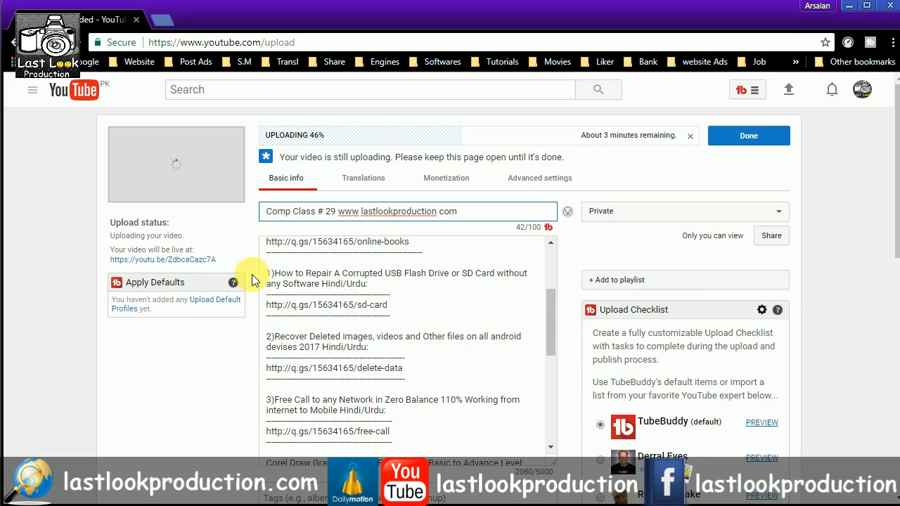
{"action": "scroll", "coordinate": [251, 279], "scroll_direction": "down", "scroll_amount": 2}
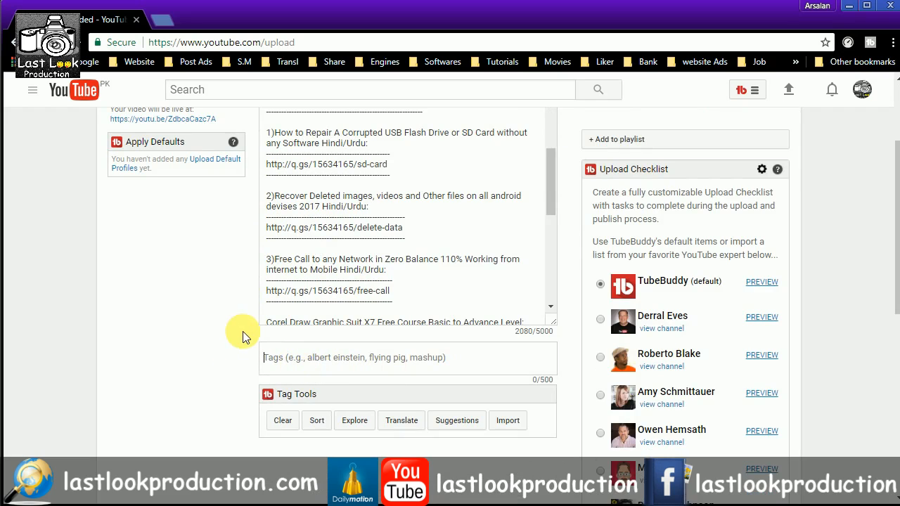
{"action": "scroll", "coordinate": [243, 331], "scroll_direction": "up", "scroll_amount": 2}
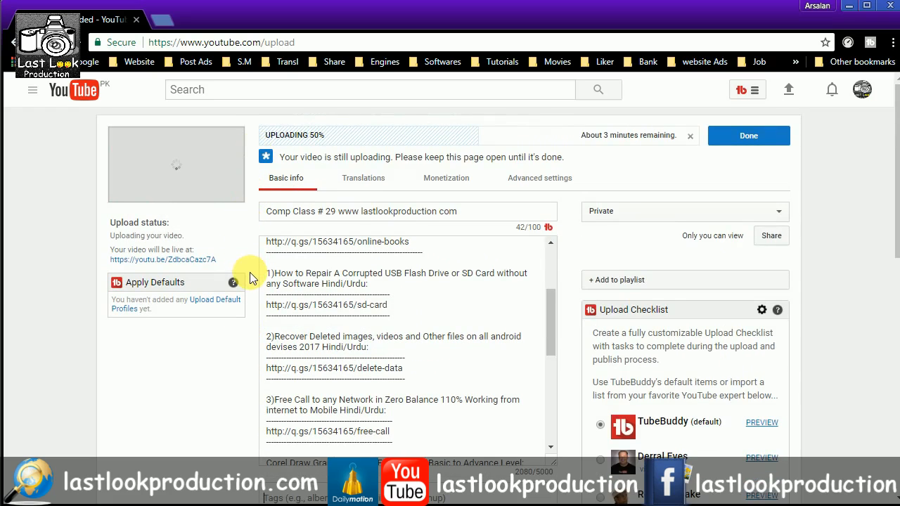
{"action": "scroll", "coordinate": [255, 297], "scroll_direction": "down", "scroll_amount": 2}
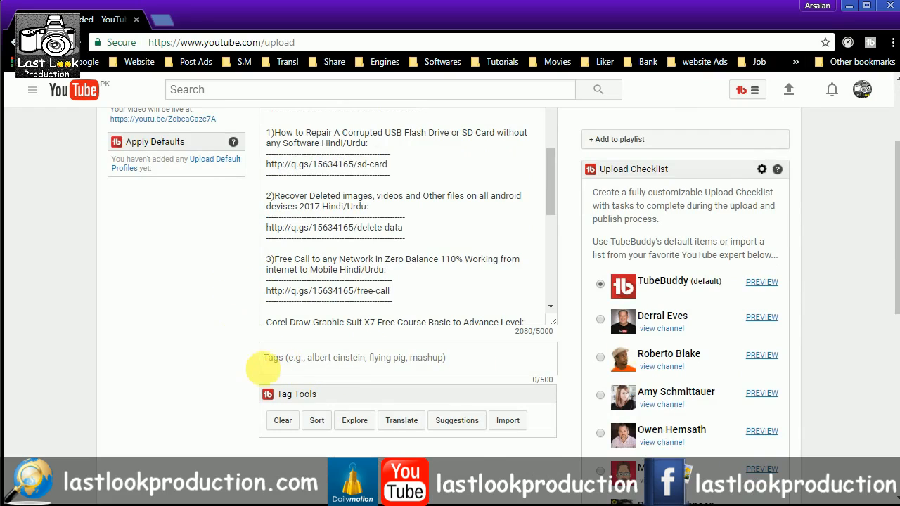
{"action": "left_click", "coordinate": [343, 364]}
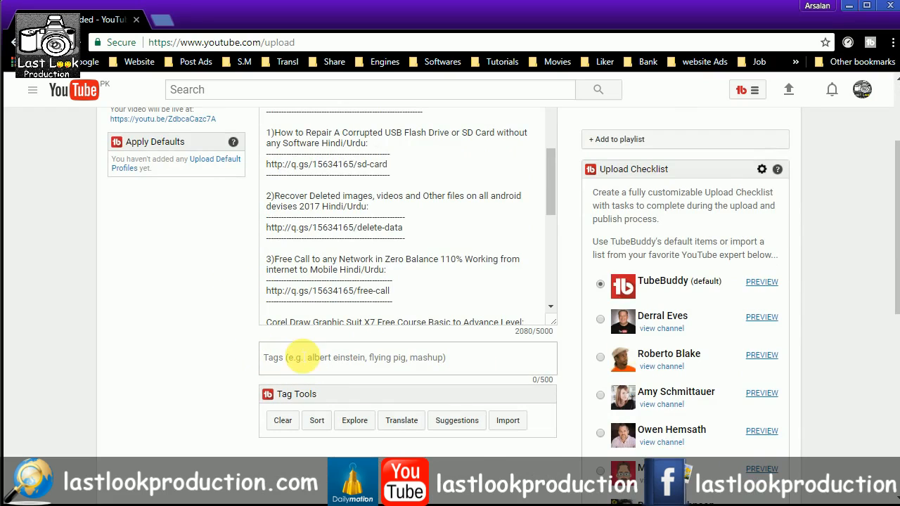
{"action": "scroll", "coordinate": [275, 281], "scroll_direction": "up", "scroll_amount": 4}
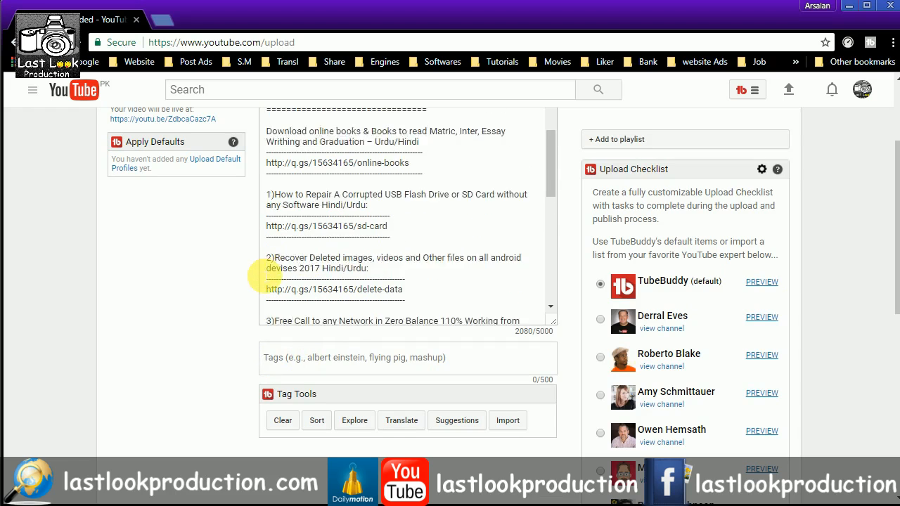
{"action": "scroll", "coordinate": [275, 281], "scroll_direction": "up", "scroll_amount": 3}
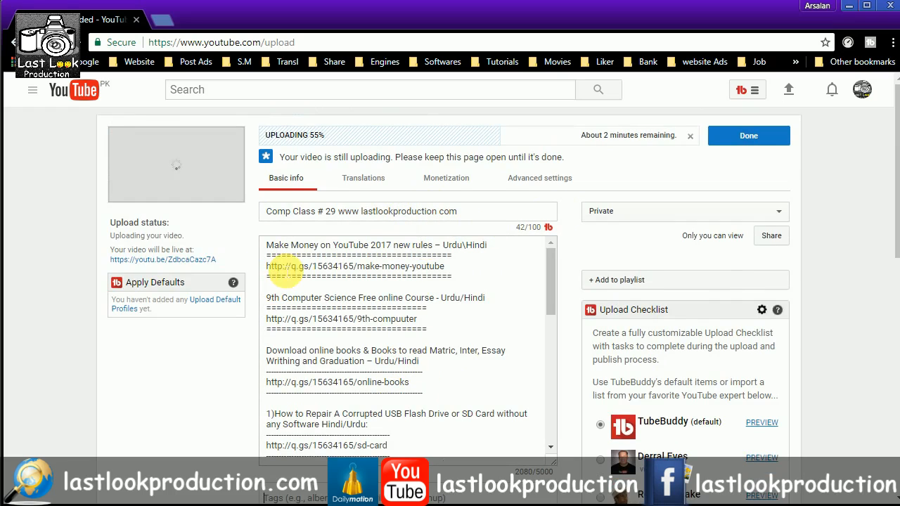
{"action": "scroll", "coordinate": [245, 412], "scroll_direction": "down", "scroll_amount": 1}
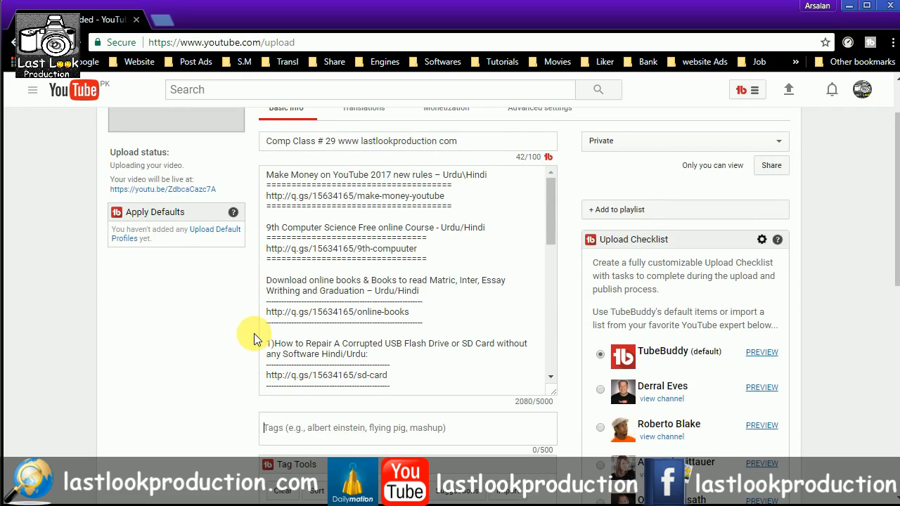
{"action": "scroll", "coordinate": [254, 333], "scroll_direction": "up", "scroll_amount": 1}
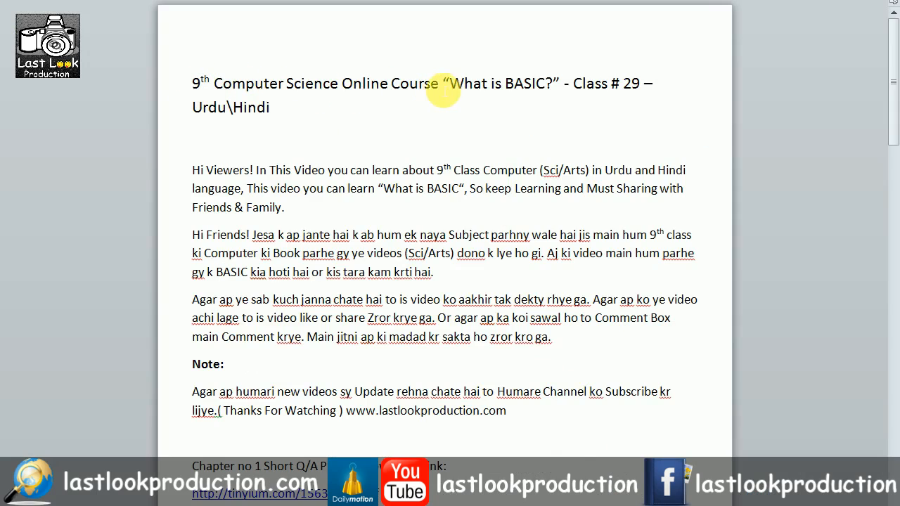
Step: In Word, copy the title “9th Computer Science Online Course “What is BASIC?” - Class # 29 – Urdu\Hindi” and return to the upload page
{"action": "left_click_drag", "start_coordinate": [440, 84], "coordinate": [172, 81]}
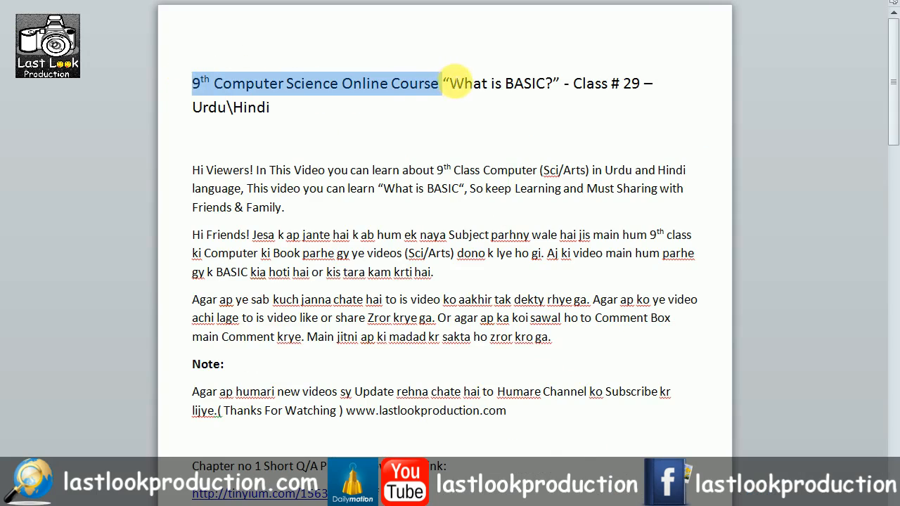
{"action": "left_click_drag", "start_coordinate": [450, 83], "coordinate": [529, 86]}
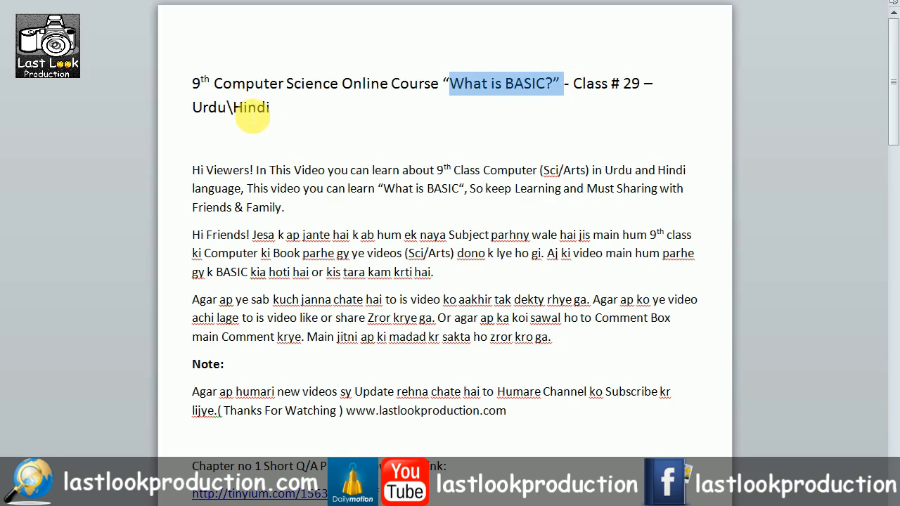
{"action": "left_click", "coordinate": [295, 110]}
{"action": "left_click_drag", "start_coordinate": [300, 110], "coordinate": [194, 81]}
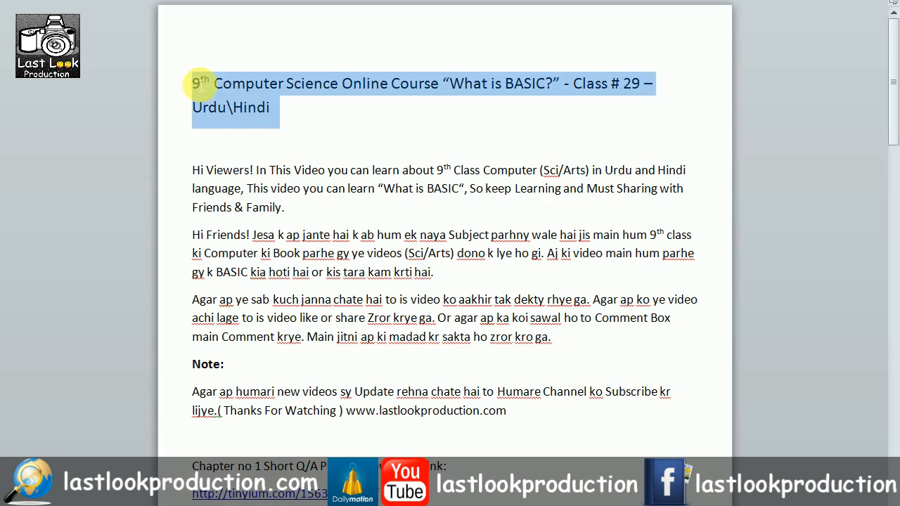
{"action": "right_click", "coordinate": [209, 80]}
{"action": "left_click", "coordinate": [265, 105]}
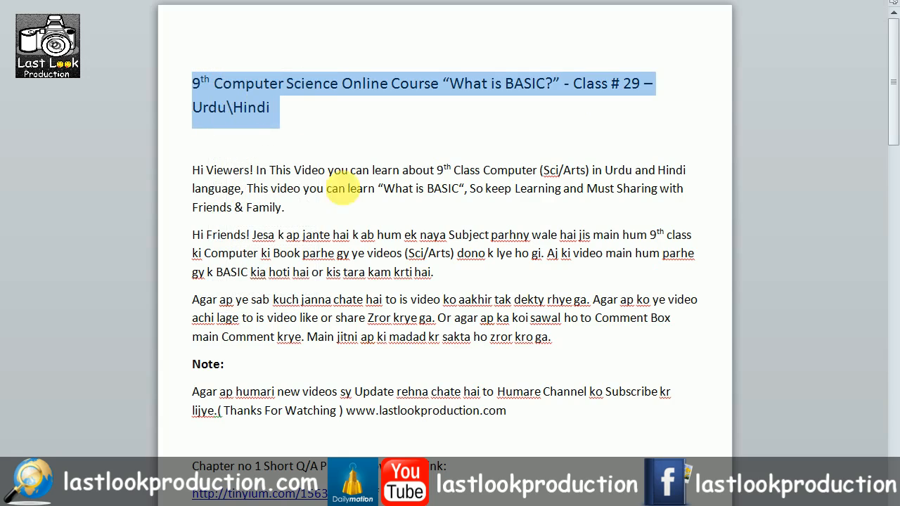
{"action": "key", "text": "alt+Tab"}
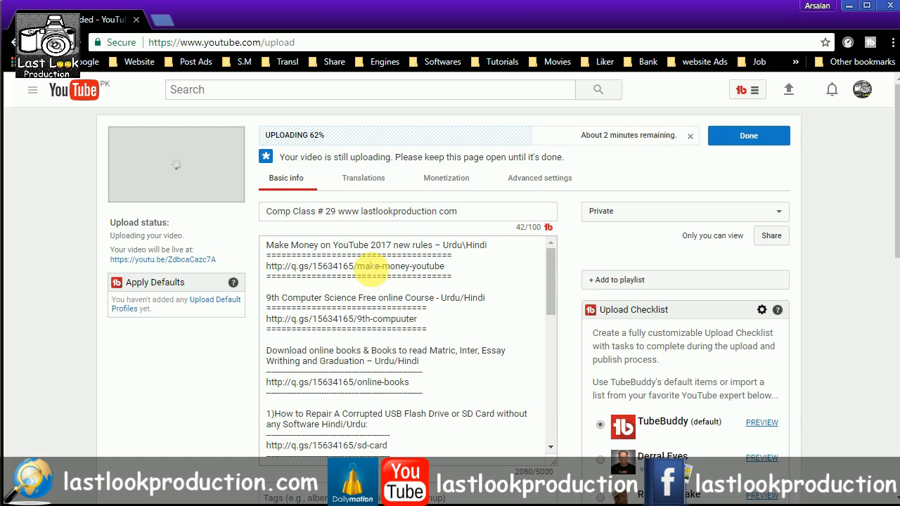
Step: Switch back to Word, reselect the full two-line video title and restore the document window to a smaller size over the upload page
{"action": "key", "text": "alt+Tab"}
{"action": "left_click", "coordinate": [311, 106]}
{"action": "left_click_drag", "start_coordinate": [300, 112], "coordinate": [201, 91]}
{"action": "left_click_drag", "start_coordinate": [285, 111], "coordinate": [195, 81]}
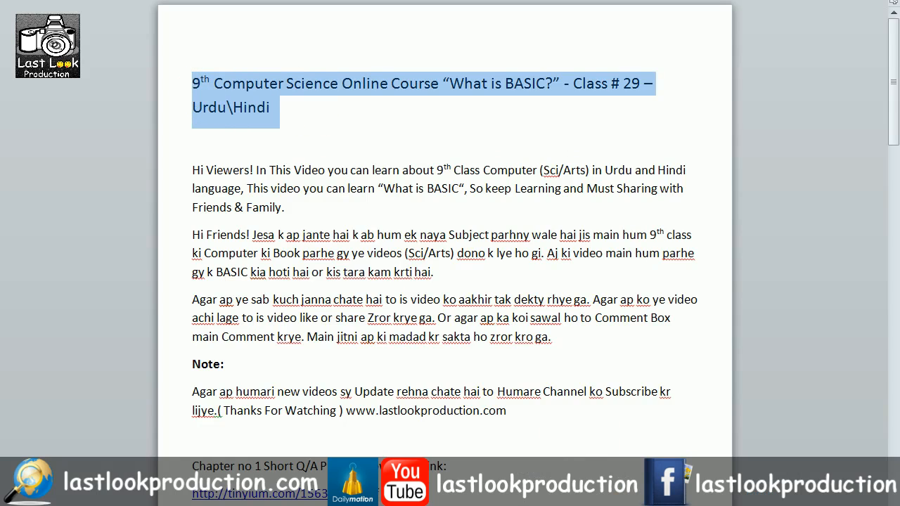
{"action": "left_click_drag", "start_coordinate": [395, 0], "coordinate": [413, 54]}
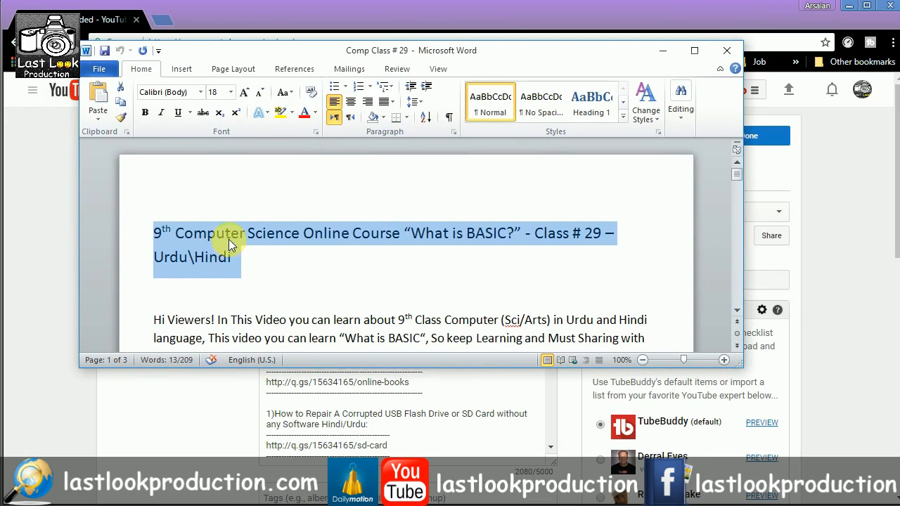
Step: Check the word and character count of the selected two-line video title in the Word document
{"action": "left_click_drag", "start_coordinate": [241, 264], "coordinate": [157, 235]}
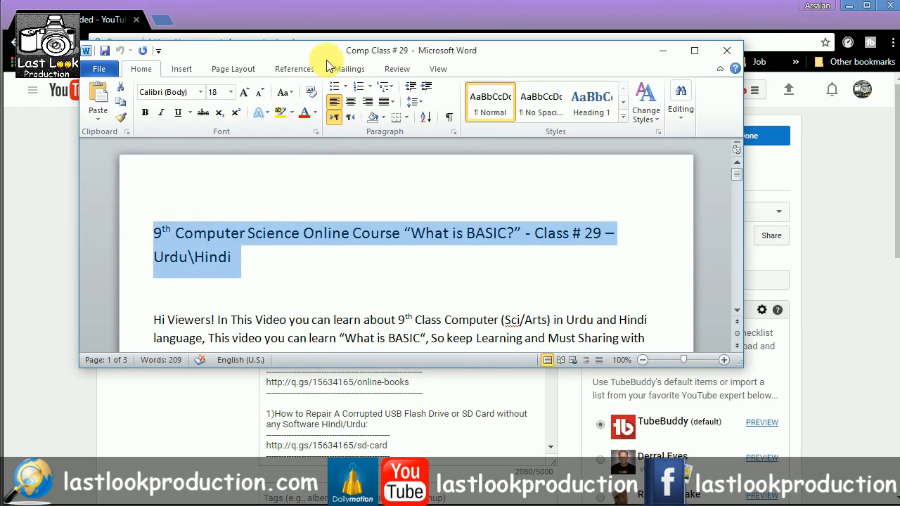
{"action": "left_click", "coordinate": [394, 71]}
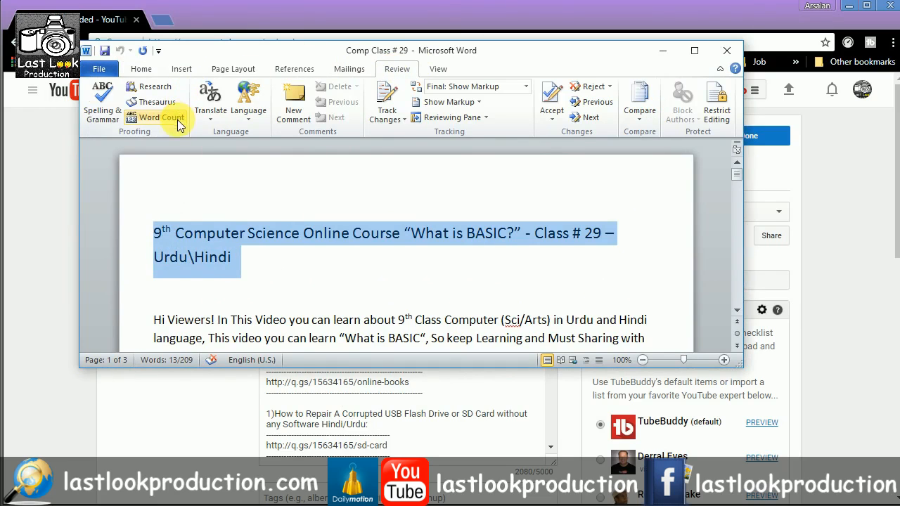
{"action": "left_click", "coordinate": [150, 119]}
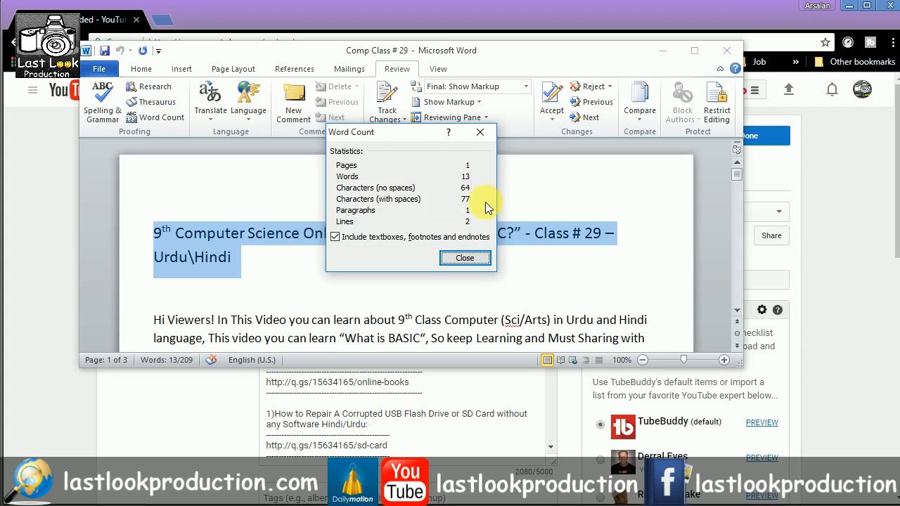
{"action": "left_click", "coordinate": [464, 258]}
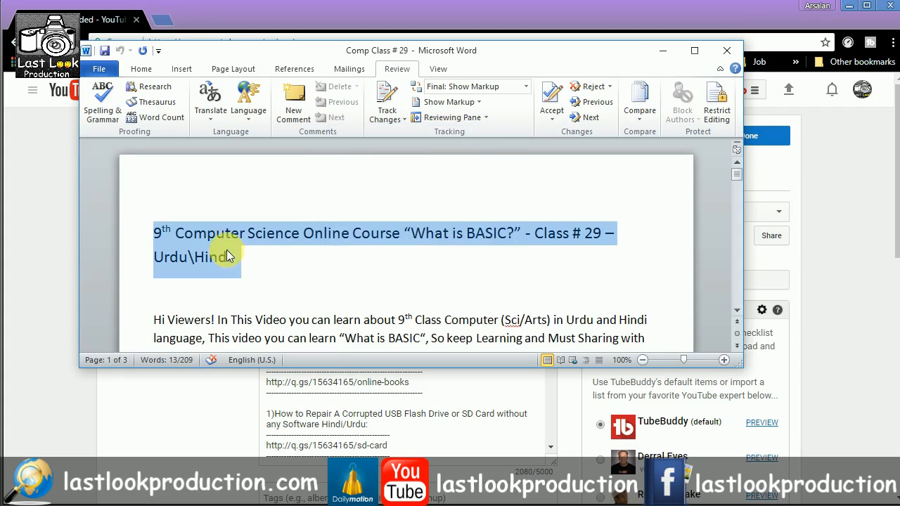
Step: Copy the full title from Word and replace the YouTube video title with “9th Computer Science Online Course “What is BASIC?” - Class # 29 – Urdu\Hindi”
{"action": "left_click", "coordinate": [253, 269]}
{"action": "left_click_drag", "start_coordinate": [232, 258], "coordinate": [156, 232]}
{"action": "right_click", "coordinate": [183, 238]}
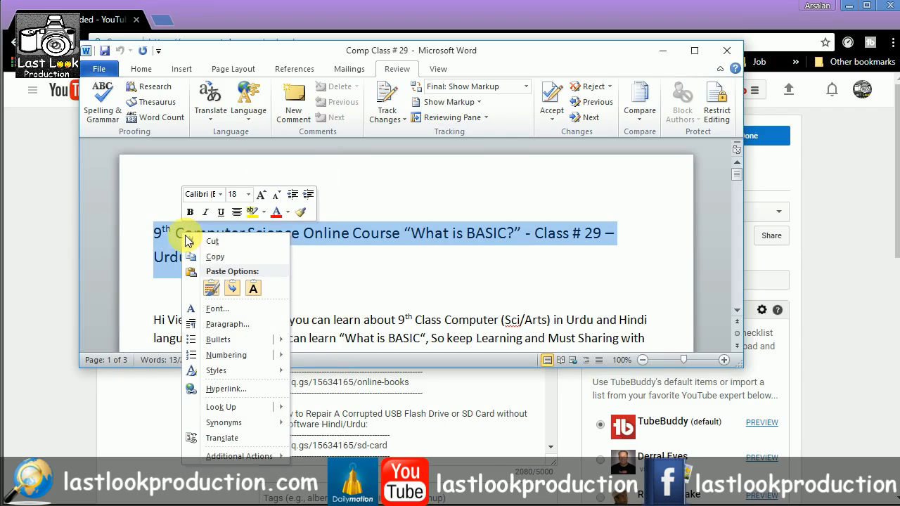
{"action": "left_click", "coordinate": [211, 259]}
{"action": "left_click", "coordinate": [662, 51]}
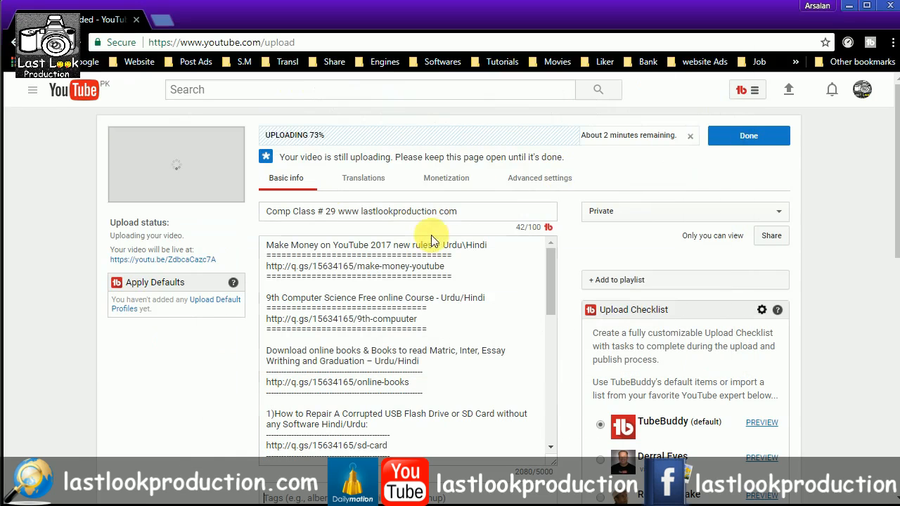
{"action": "left_click_drag", "start_coordinate": [471, 215], "coordinate": [214, 216]}
{"action": "right_click", "coordinate": [351, 216]}
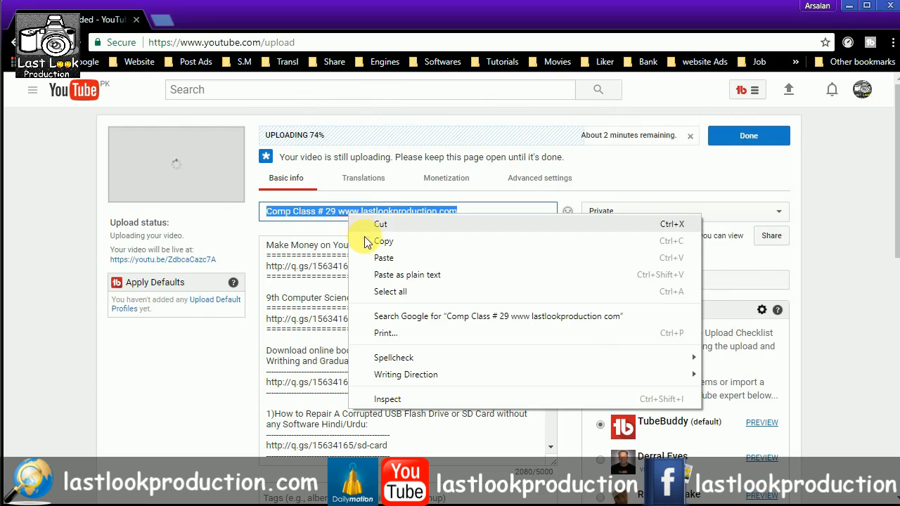
{"action": "left_click", "coordinate": [380, 258]}
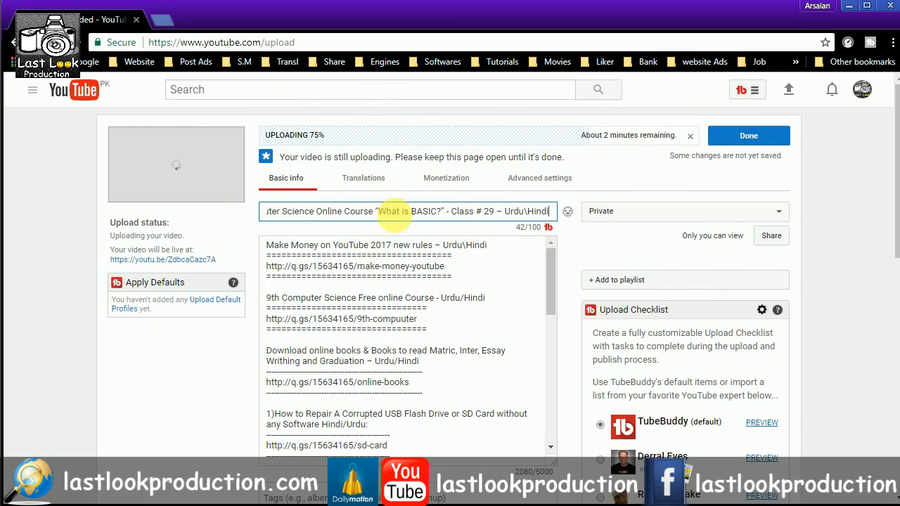
Step: Add three blank lines atop the YouTube description and paste there Word's text from “Hi Viewers!” through the Chapter no 1 PDF download link
{"action": "left_click", "coordinate": [271, 246]}
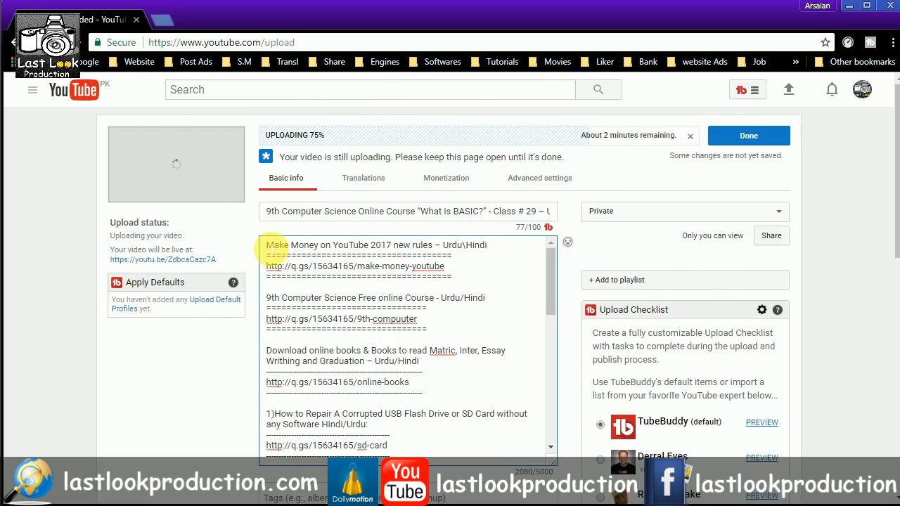
{"action": "key", "text": "Return"}
{"action": "key", "text": "Return"}
{"action": "key", "text": "Return"}
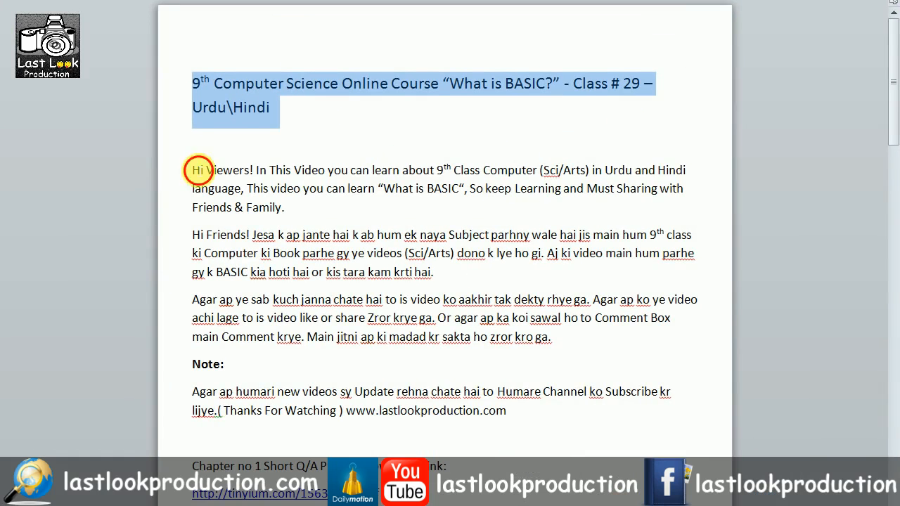
{"action": "left_click_drag", "start_coordinate": [193, 170], "coordinate": [201, 439]}
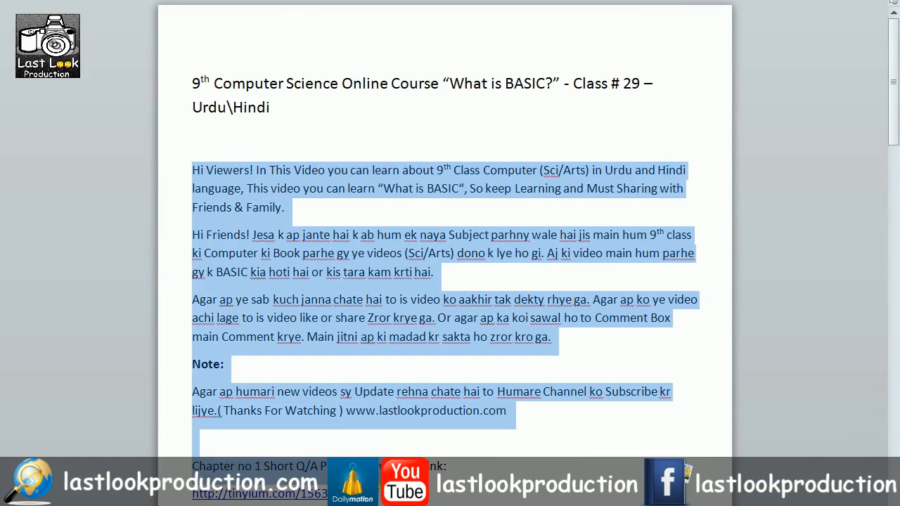
{"action": "right_click", "coordinate": [340, 317]}
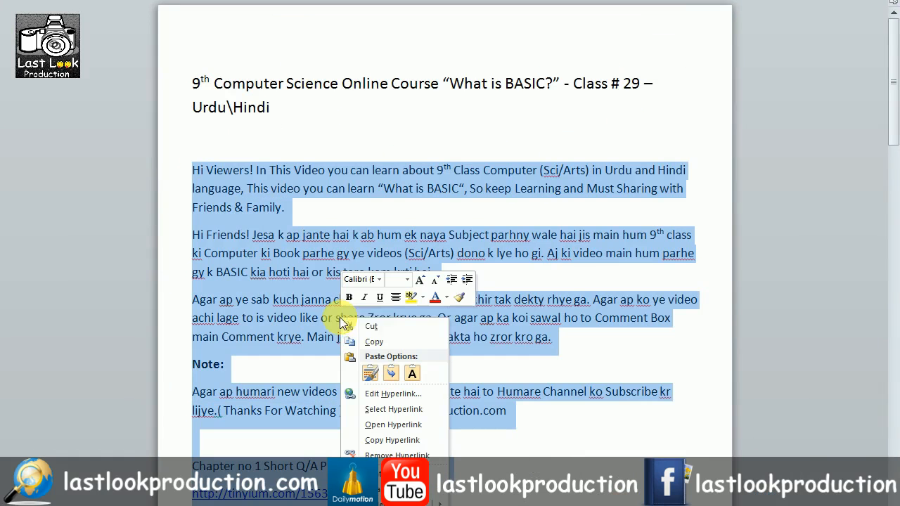
{"action": "left_click", "coordinate": [382, 344]}
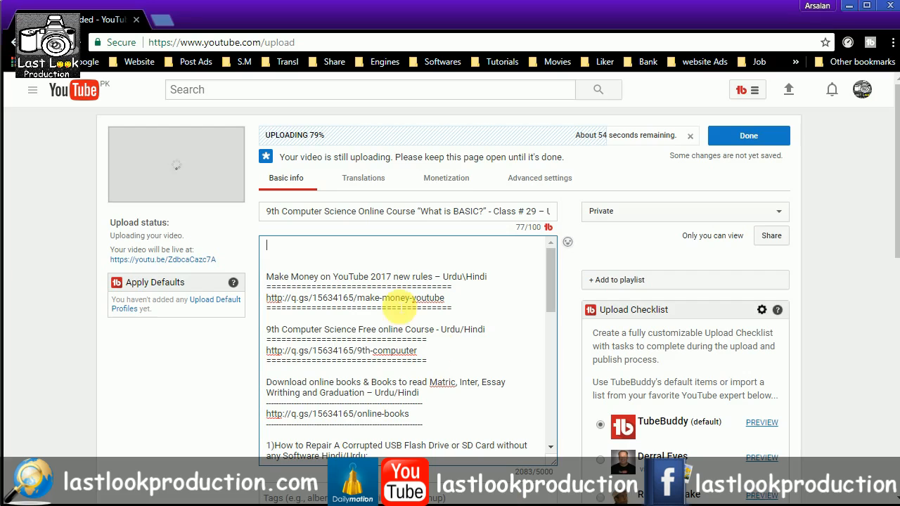
{"action": "key", "text": "ctrl+v"}
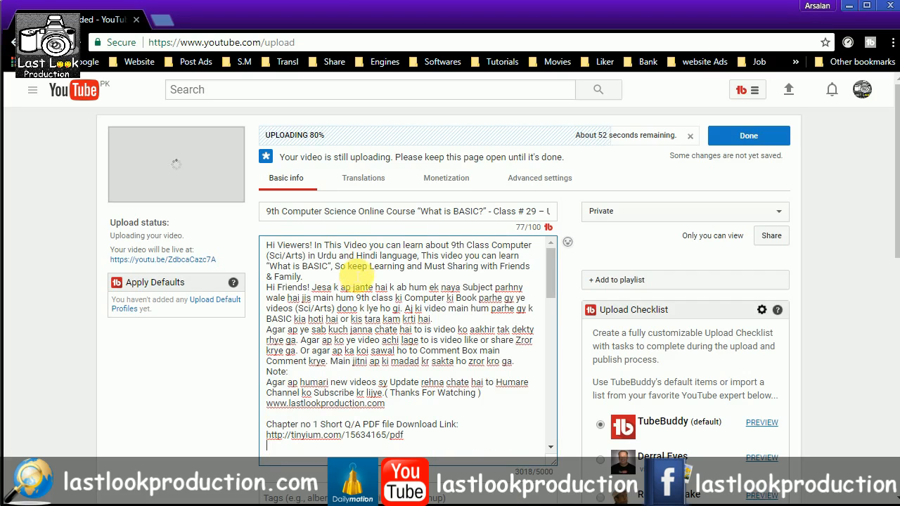
Step: Separate the pasted description's first three paragraphs and the “Note:” section with blank lines
{"action": "key", "text": "Return"}
{"action": "left_click", "coordinate": [454, 328]}
{"action": "key", "text": "Return"}
{"action": "left_click", "coordinate": [520, 383]}
{"action": "key", "text": "Return"}
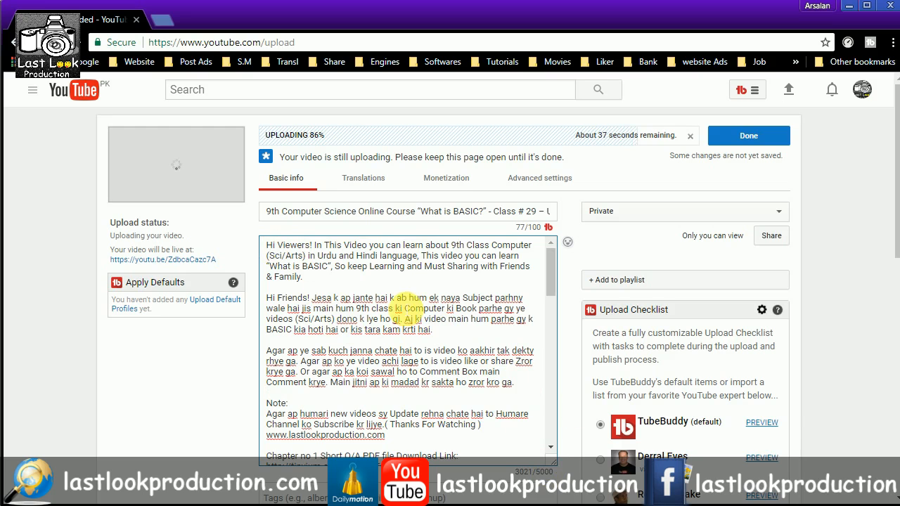
{"action": "scroll", "coordinate": [373, 296], "scroll_direction": "down", "scroll_amount": 6}
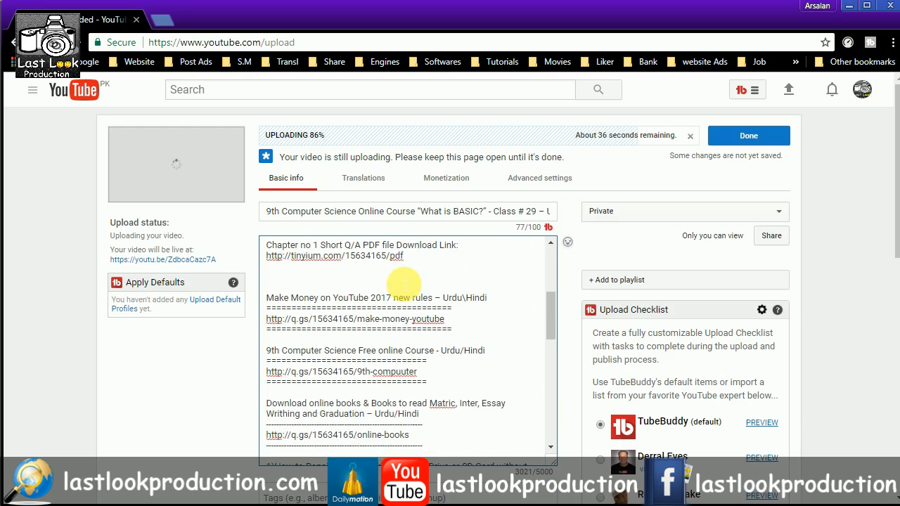
{"action": "scroll", "coordinate": [341, 302], "scroll_direction": "up", "scroll_amount": 6}
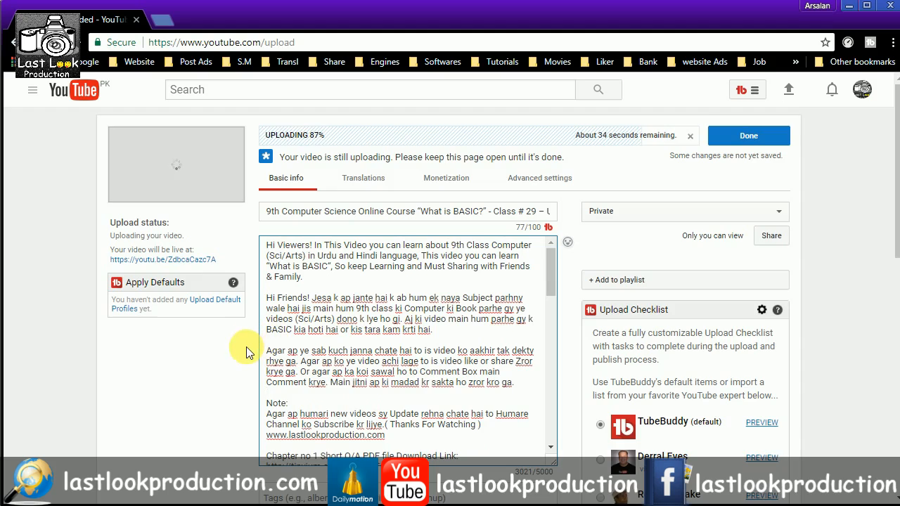
Step: Copy the complete tag list from “components” to “basic definition” in Word into the video's tags field, and add the tag “last look”
{"action": "scroll", "coordinate": [242, 350], "scroll_direction": "down", "scroll_amount": 2}
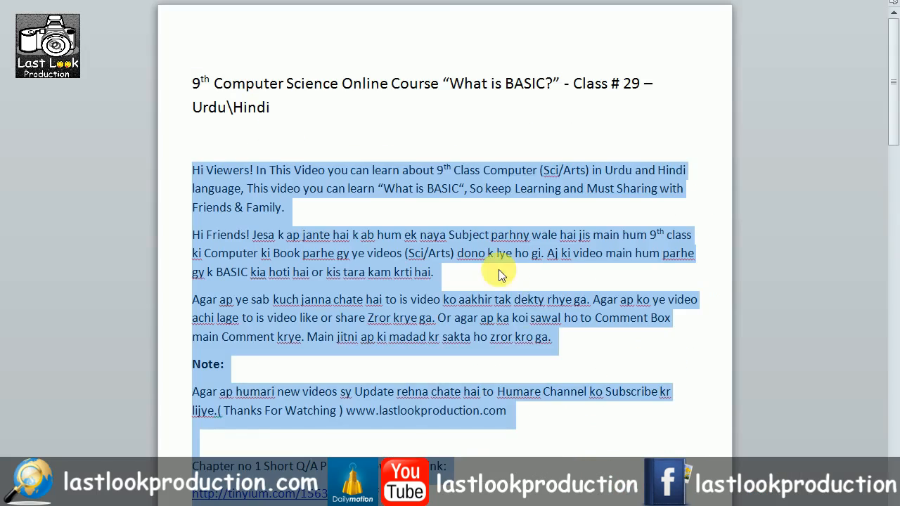
{"action": "scroll", "coordinate": [361, 232], "scroll_direction": "down", "scroll_amount": 10}
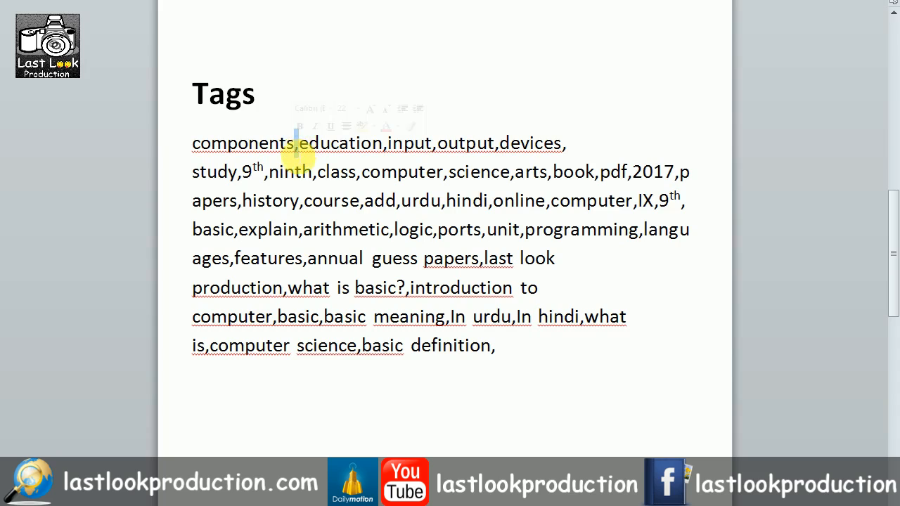
{"action": "left_click_drag", "start_coordinate": [193, 143], "coordinate": [500, 345]}
{"action": "right_click", "coordinate": [320, 198]}
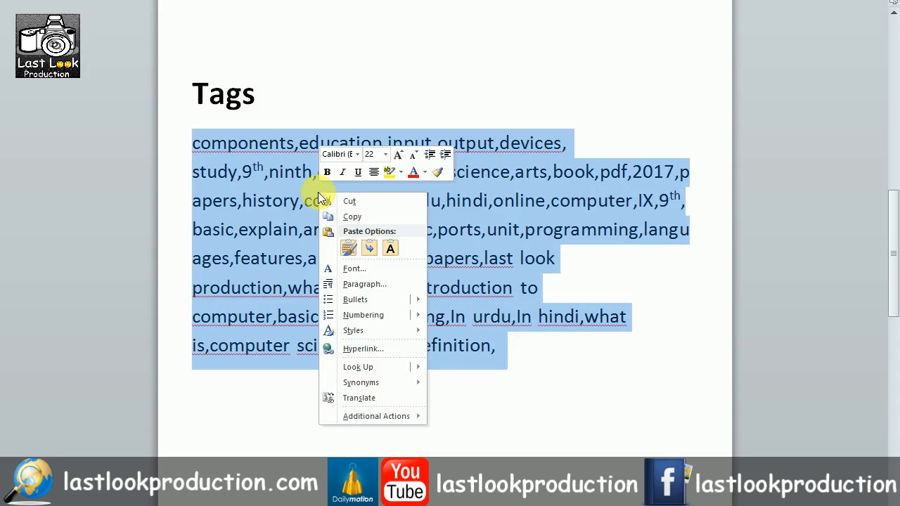
{"action": "left_click", "coordinate": [334, 215]}
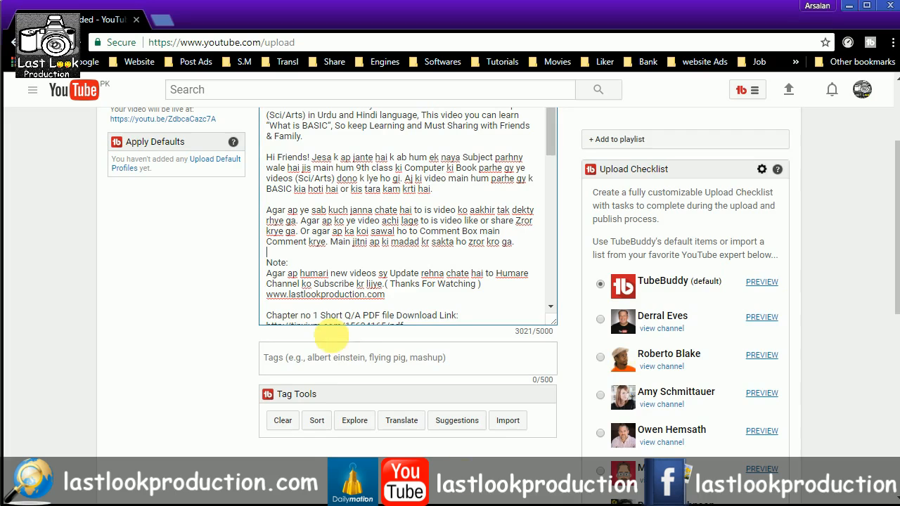
{"action": "right_click", "coordinate": [321, 355]}
{"action": "left_click", "coordinate": [320, 436]}
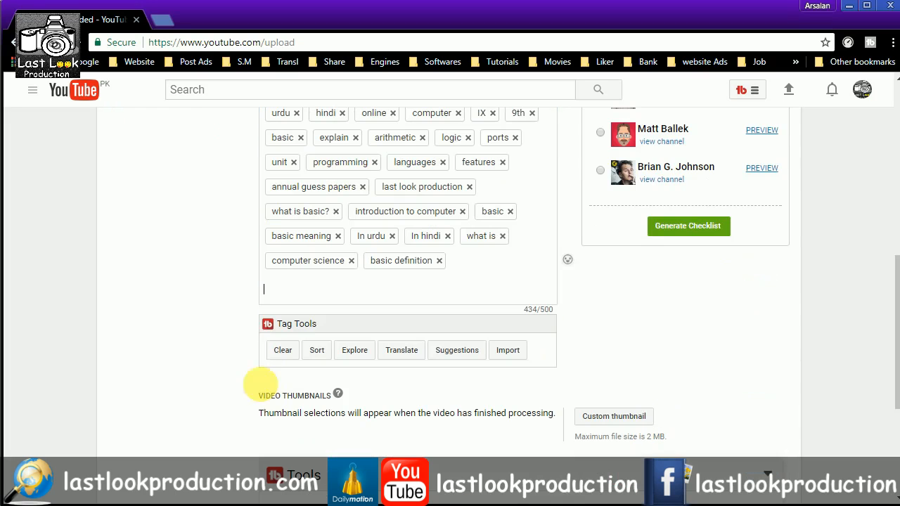
{"action": "scroll", "coordinate": [247, 255], "scroll_direction": "up", "scroll_amount": 2}
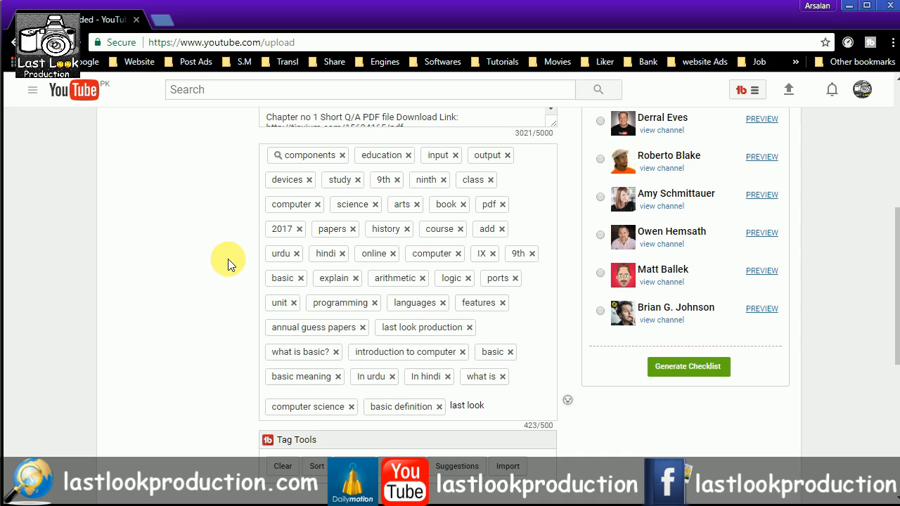
{"action": "key", "text": "Return"}
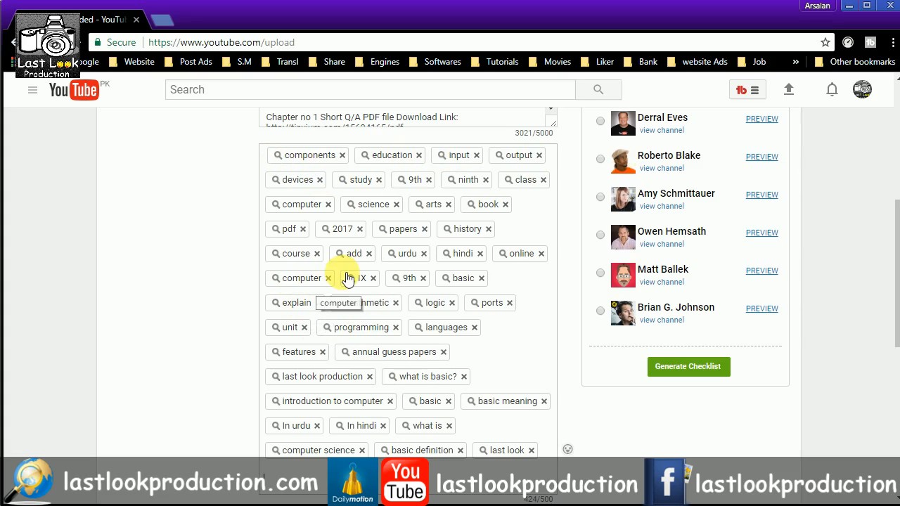
Step: Review the filled-in title, description and tags of the uploaded video from beginning to end
{"action": "scroll", "coordinate": [271, 328], "scroll_direction": "up", "scroll_amount": 5}
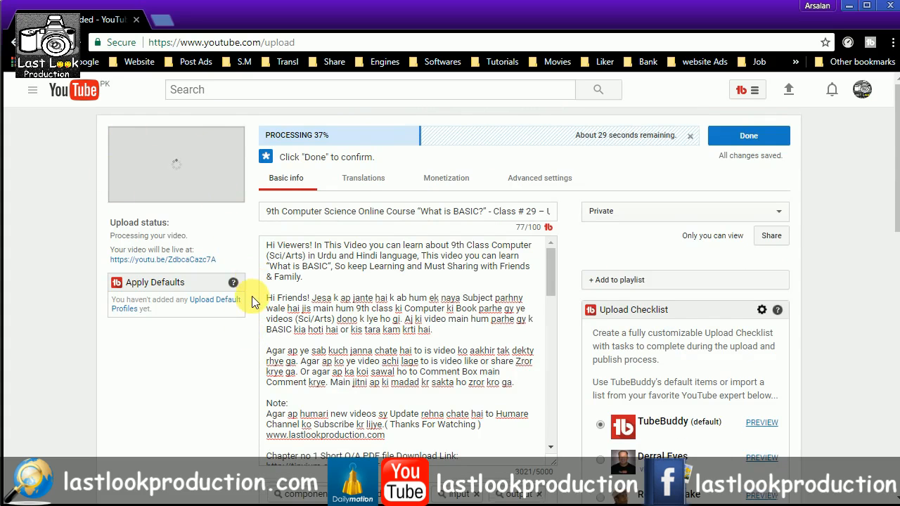
{"action": "scroll", "coordinate": [251, 295], "scroll_direction": "down", "scroll_amount": 3}
{"action": "scroll", "coordinate": [253, 303], "scroll_direction": "down", "scroll_amount": 2}
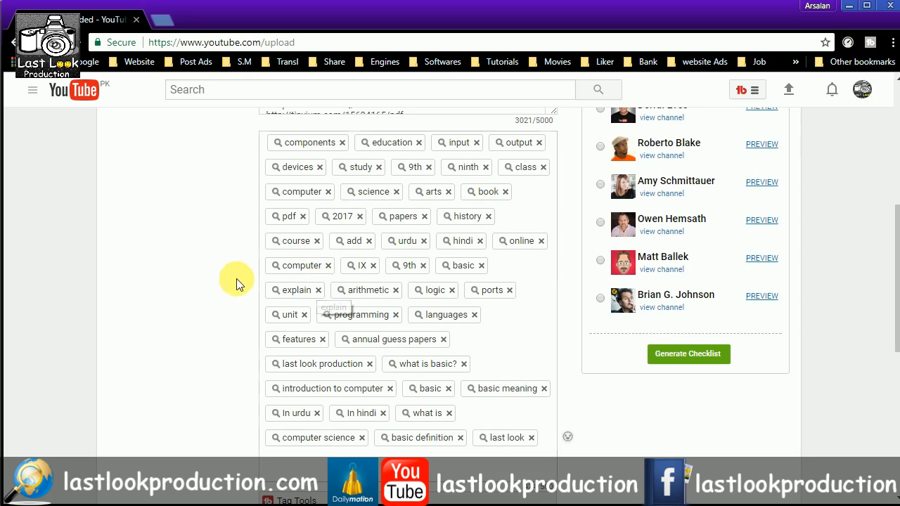
{"action": "scroll", "coordinate": [238, 280], "scroll_direction": "up", "scroll_amount": 5}
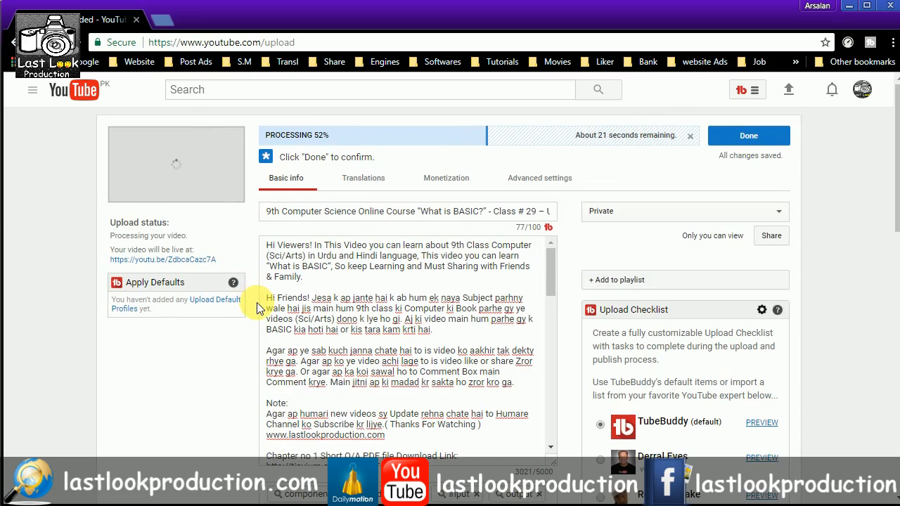
{"action": "scroll", "coordinate": [250, 295], "scroll_direction": "down", "scroll_amount": 1}
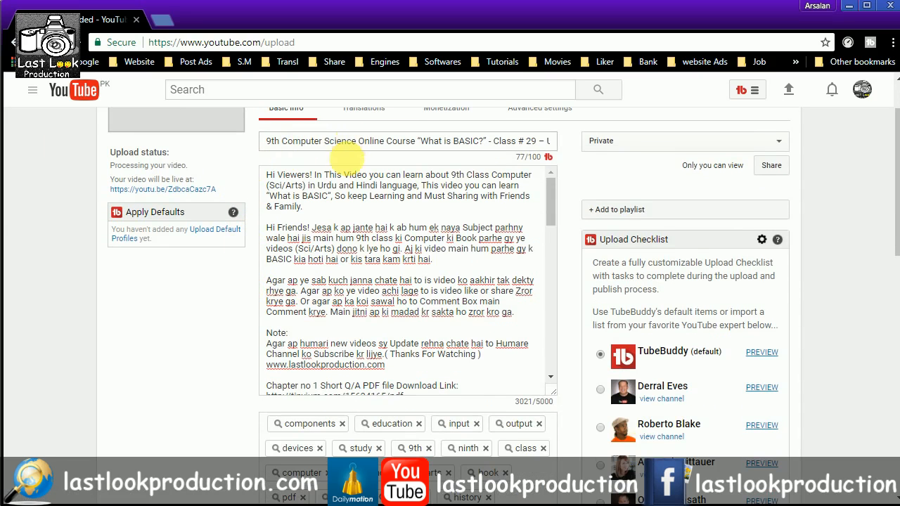
{"action": "scroll", "coordinate": [253, 353], "scroll_direction": "down", "scroll_amount": 1}
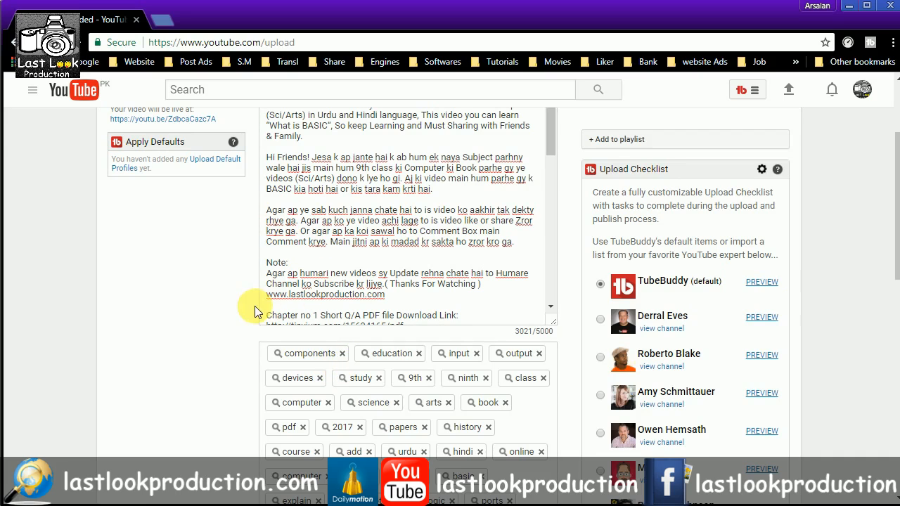
{"action": "scroll", "coordinate": [254, 312], "scroll_direction": "up", "scroll_amount": 2}
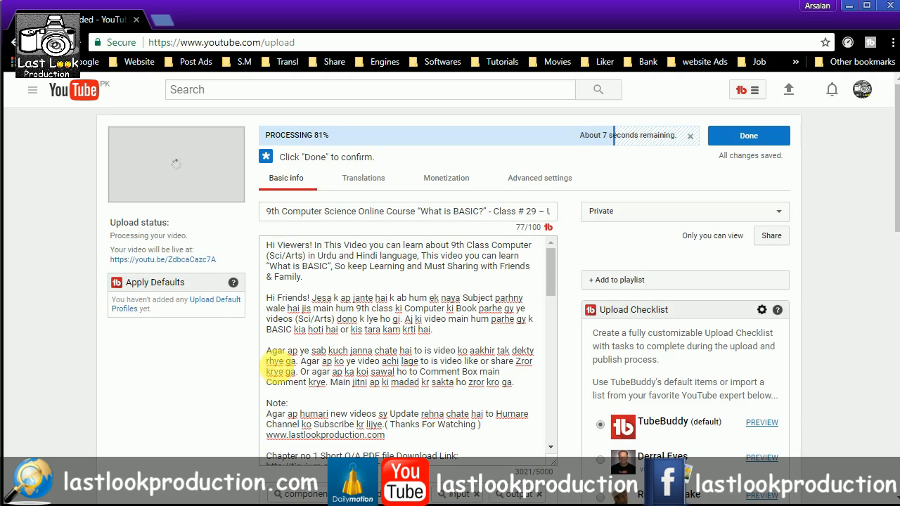
{"action": "scroll", "coordinate": [277, 367], "scroll_direction": "down", "scroll_amount": 2}
{"action": "scroll", "coordinate": [251, 426], "scroll_direction": "down", "scroll_amount": 2}
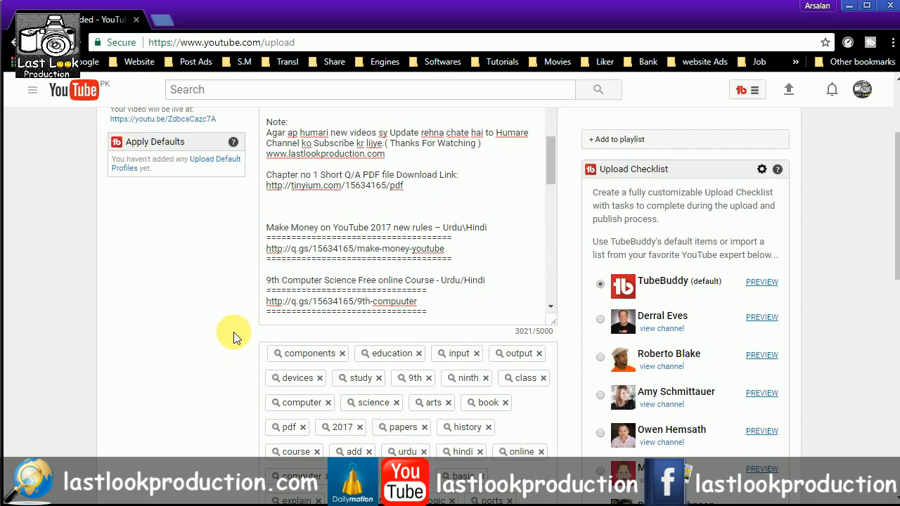
{"action": "scroll", "coordinate": [239, 328], "scroll_direction": "up", "scroll_amount": 2}
{"action": "scroll", "coordinate": [341, 336], "scroll_direction": "up", "scroll_amount": 2}
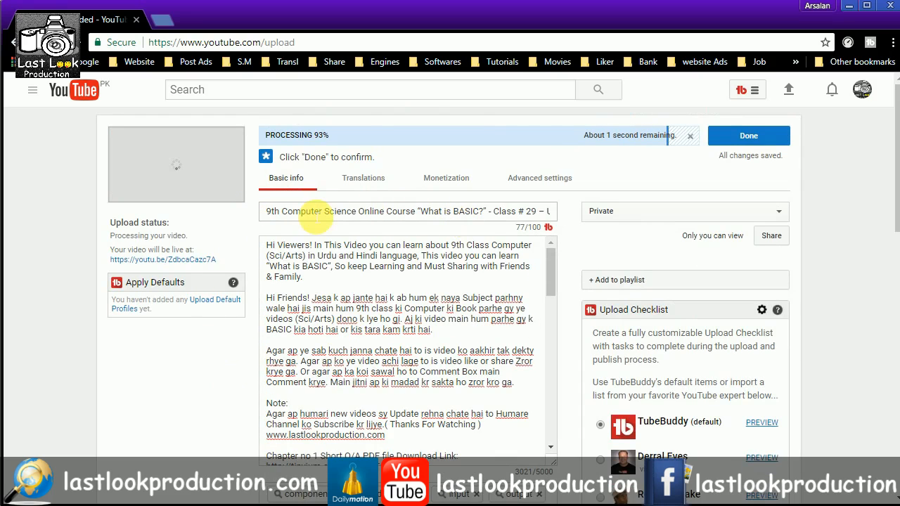
{"action": "scroll", "coordinate": [428, 299], "scroll_direction": "down", "scroll_amount": 1}
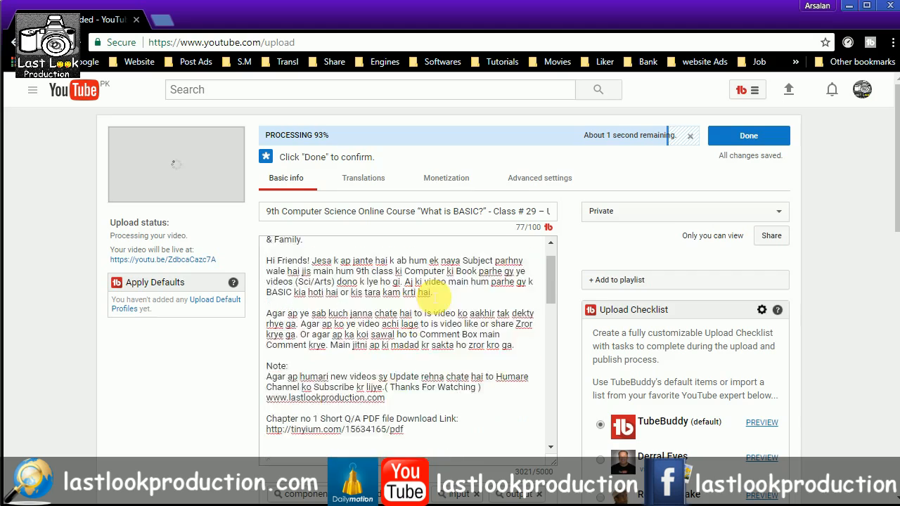
{"action": "scroll", "coordinate": [433, 296], "scroll_direction": "down", "scroll_amount": 3}
{"action": "scroll", "coordinate": [244, 368], "scroll_direction": "down", "scroll_amount": 4}
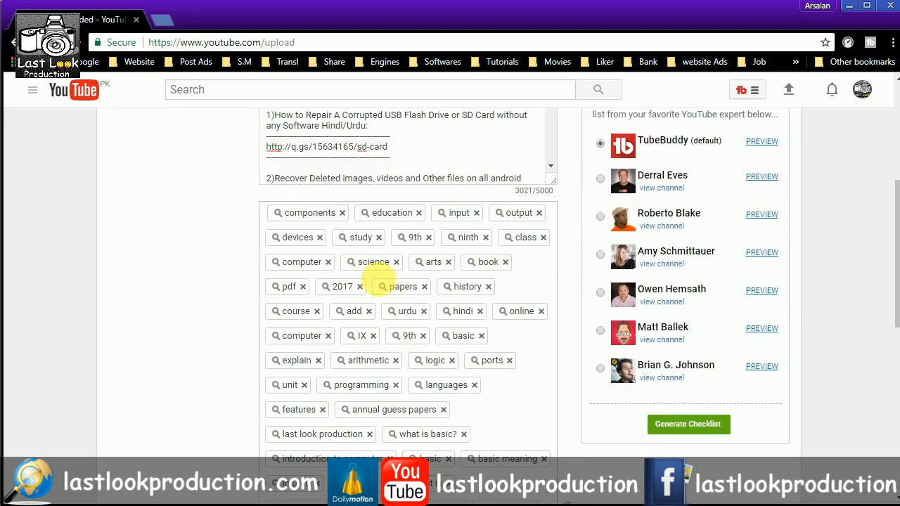
{"action": "scroll", "coordinate": [246, 255], "scroll_direction": "up", "scroll_amount": 4}
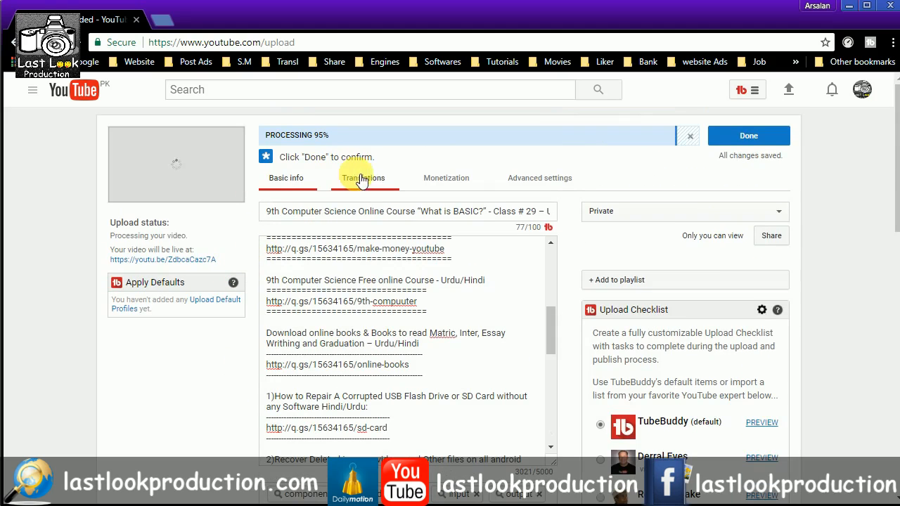
Step: Review the uploaded video's translation options and its monetization settings, including the ad formats
{"action": "left_click", "coordinate": [370, 183]}
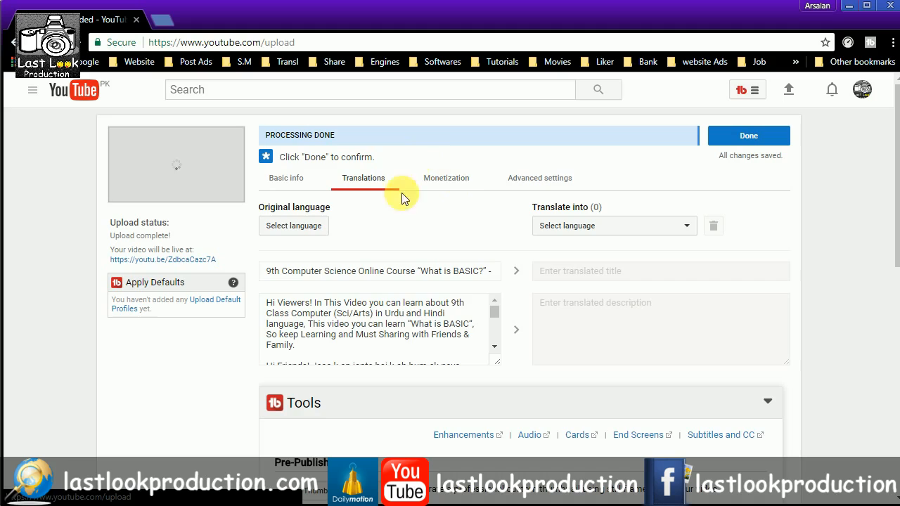
{"action": "left_click", "coordinate": [446, 184]}
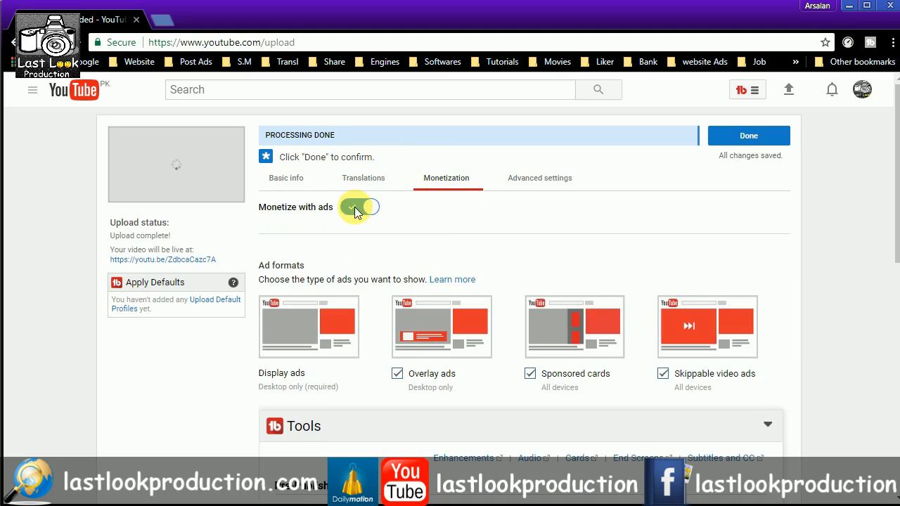
{"action": "left_click", "coordinate": [396, 374]}
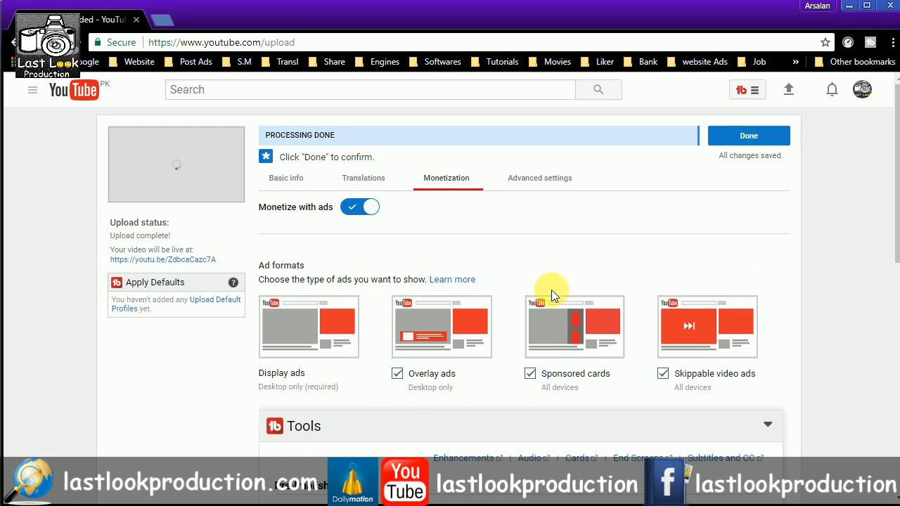
Step: Review the advanced comment display and sorting, license and caption certification options, choosing Standard YouTube License as the license
{"action": "left_click", "coordinate": [532, 178]}
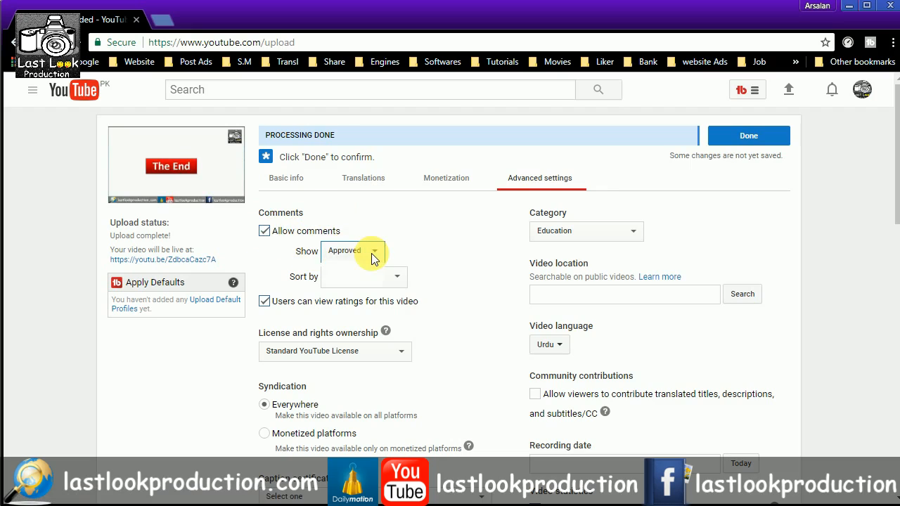
{"action": "left_click", "coordinate": [371, 253]}
{"action": "left_click", "coordinate": [389, 279]}
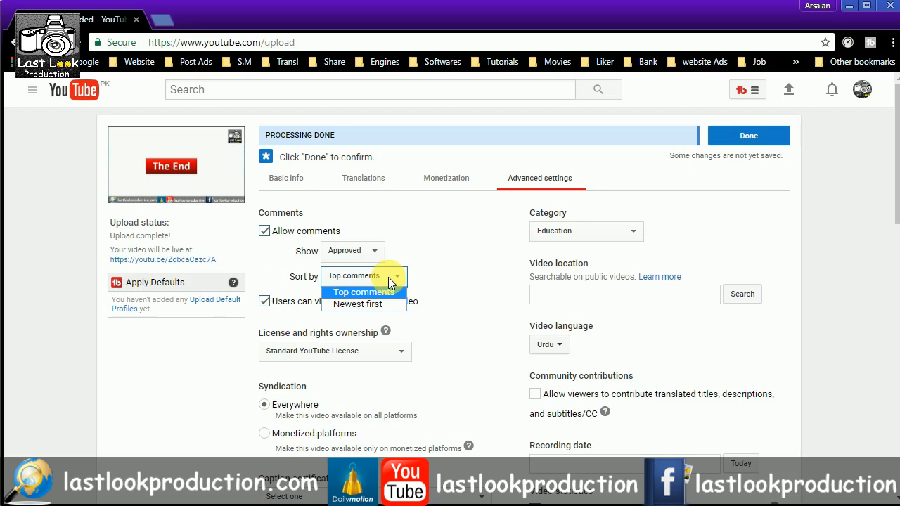
{"action": "left_click", "coordinate": [389, 279]}
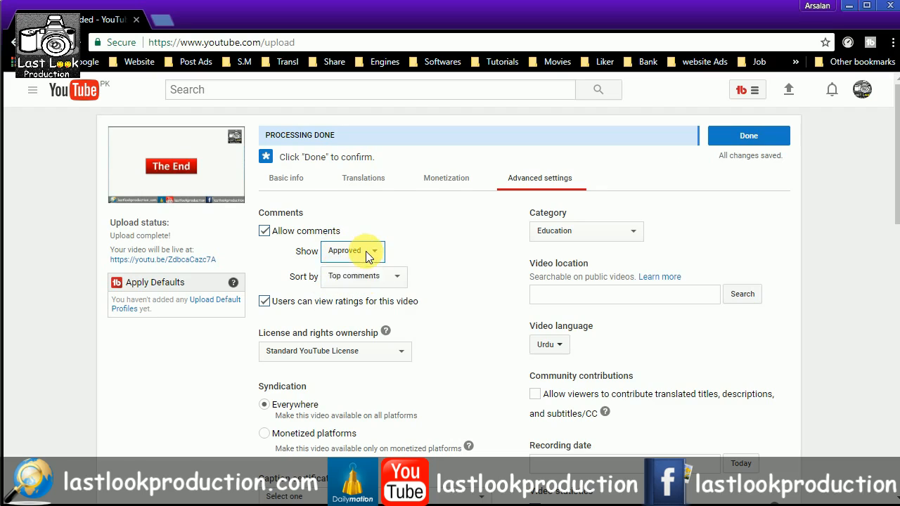
{"action": "left_click", "coordinate": [366, 255]}
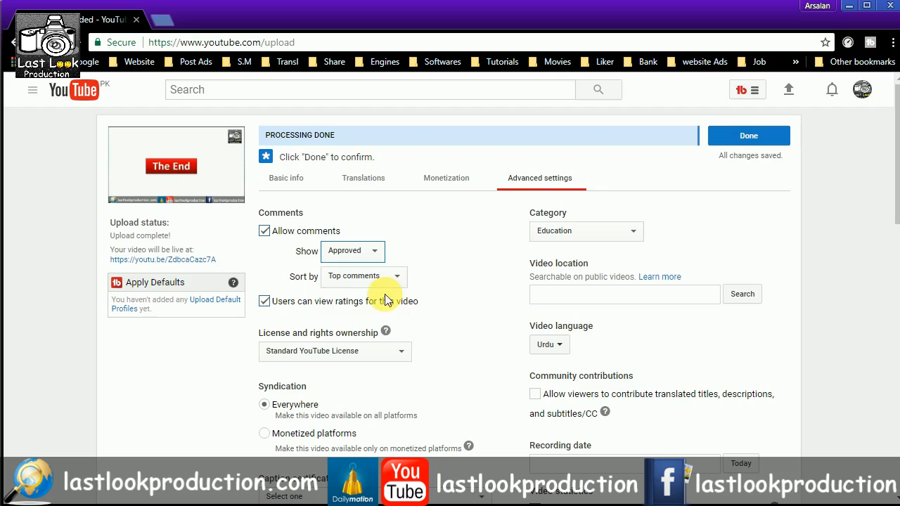
{"action": "scroll", "coordinate": [238, 338], "scroll_direction": "down", "scroll_amount": 1}
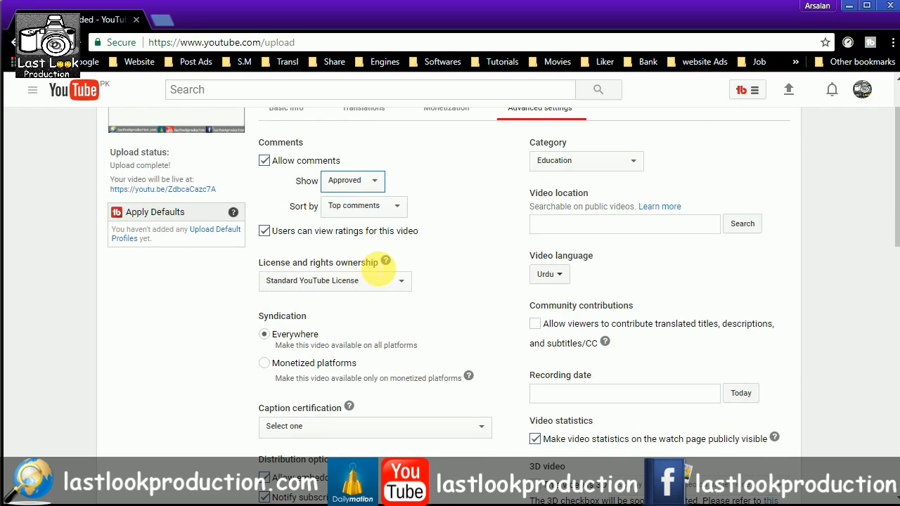
{"action": "left_click", "coordinate": [295, 280]}
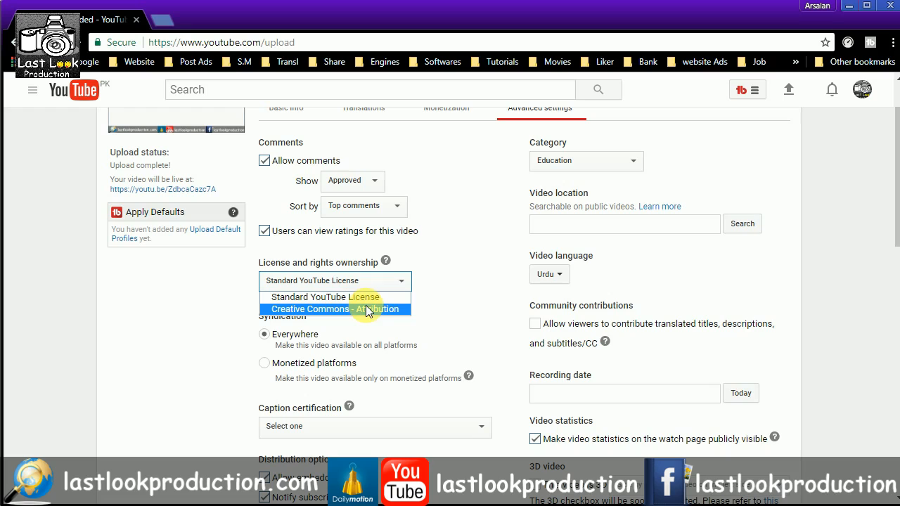
{"action": "left_click", "coordinate": [307, 298]}
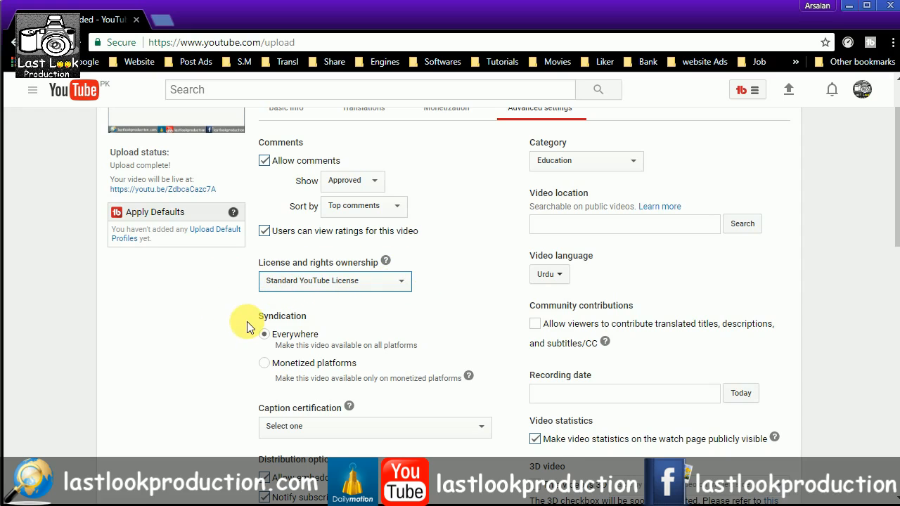
{"action": "scroll", "coordinate": [250, 285], "scroll_direction": "down", "scroll_amount": 1}
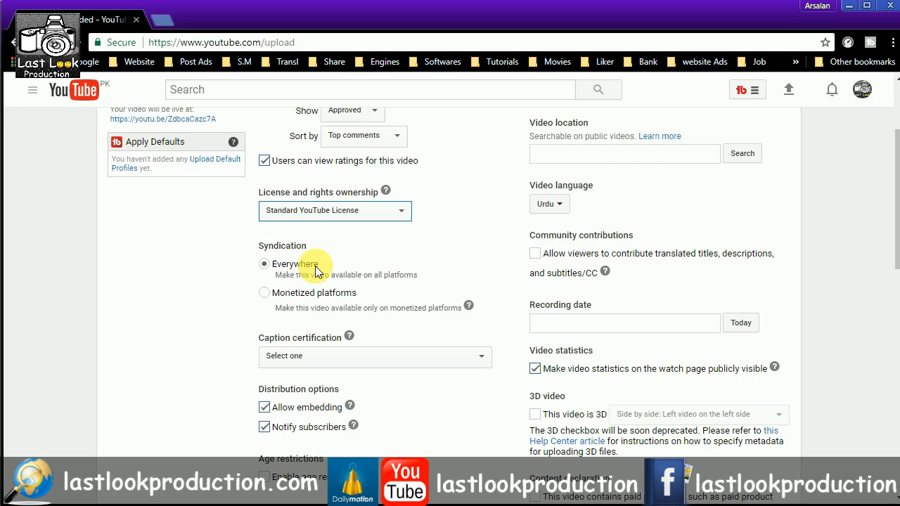
{"action": "scroll", "coordinate": [220, 357], "scroll_direction": "down", "scroll_amount": 2}
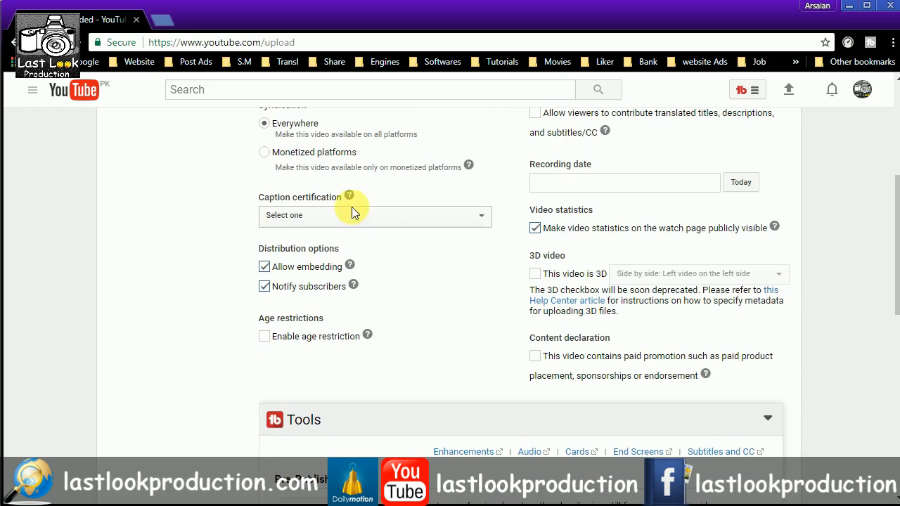
{"action": "left_click", "coordinate": [475, 216]}
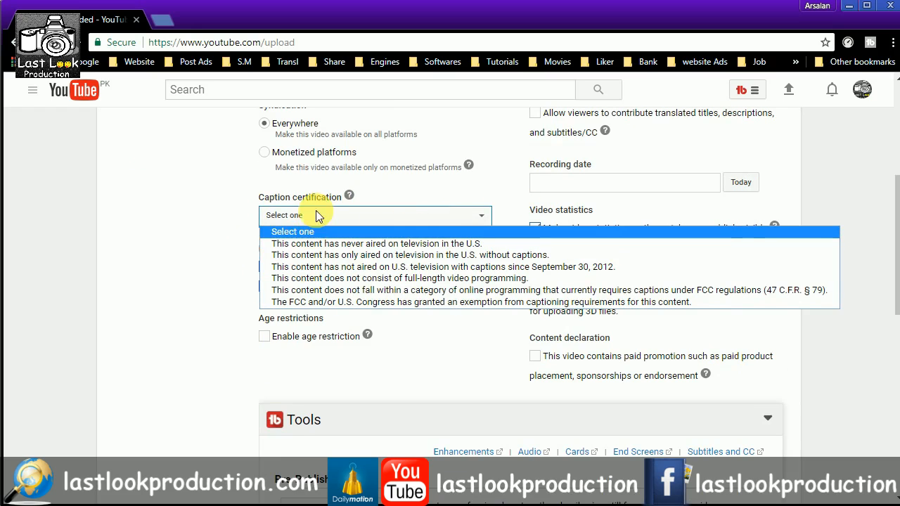
{"action": "left_click", "coordinate": [291, 217]}
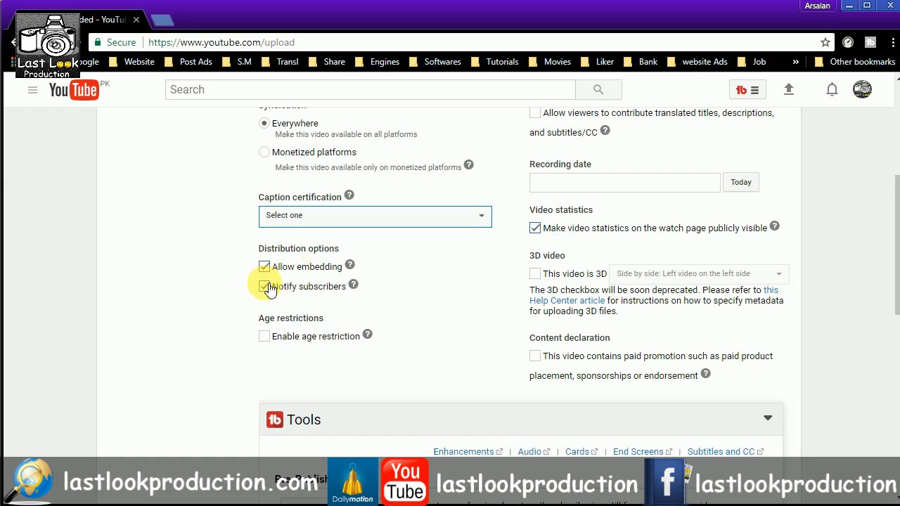
Step: Examine the available choices for the video's category, location, language and recording date in the advanced settings
{"action": "scroll", "coordinate": [458, 237], "scroll_direction": "up", "scroll_amount": 4}
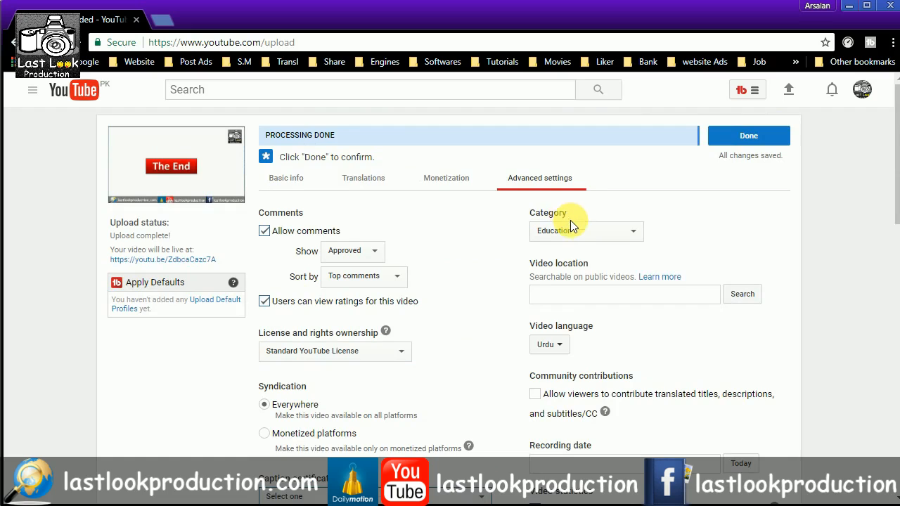
{"action": "left_click", "coordinate": [618, 232]}
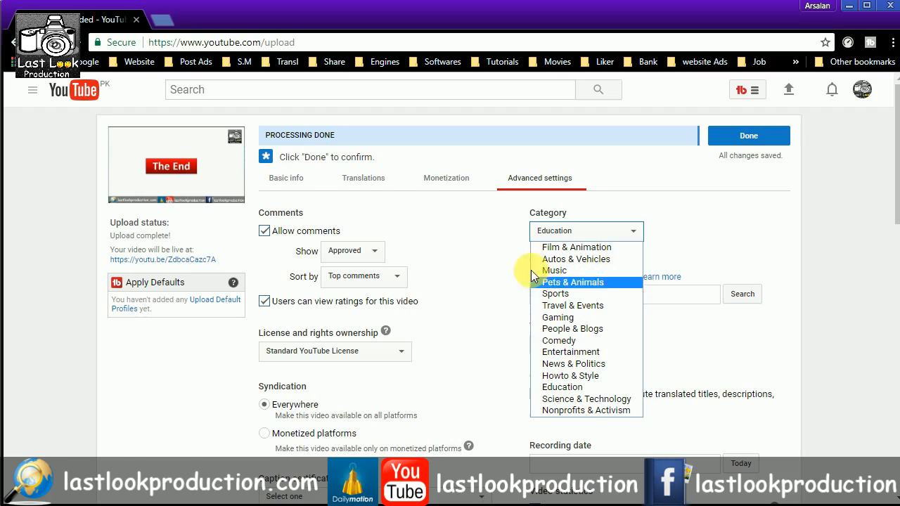
{"action": "left_click", "coordinate": [451, 233]}
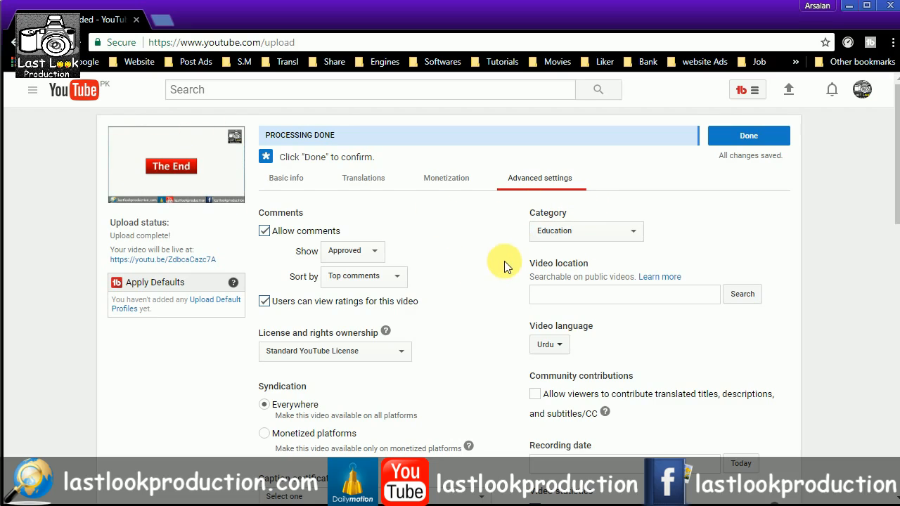
{"action": "scroll", "coordinate": [501, 259], "scroll_direction": "down", "scroll_amount": 1}
{"action": "left_click", "coordinate": [591, 225]}
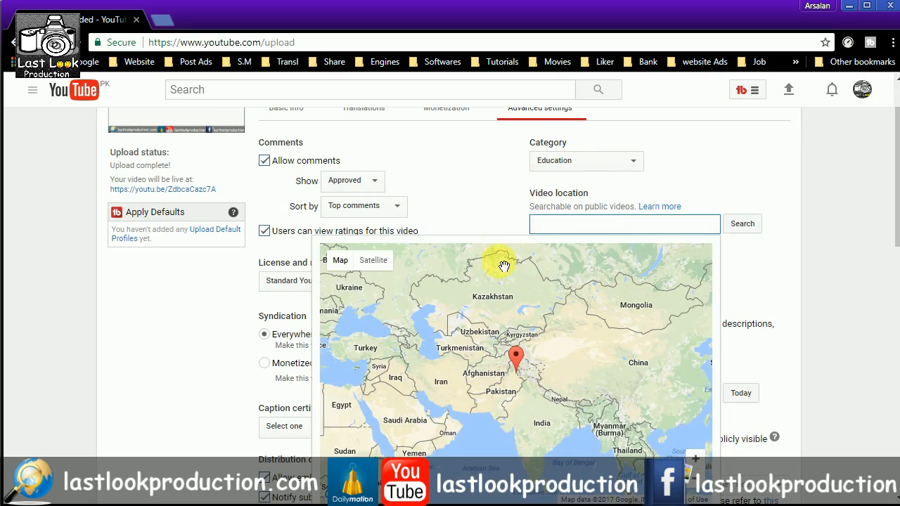
{"action": "left_click", "coordinate": [499, 225]}
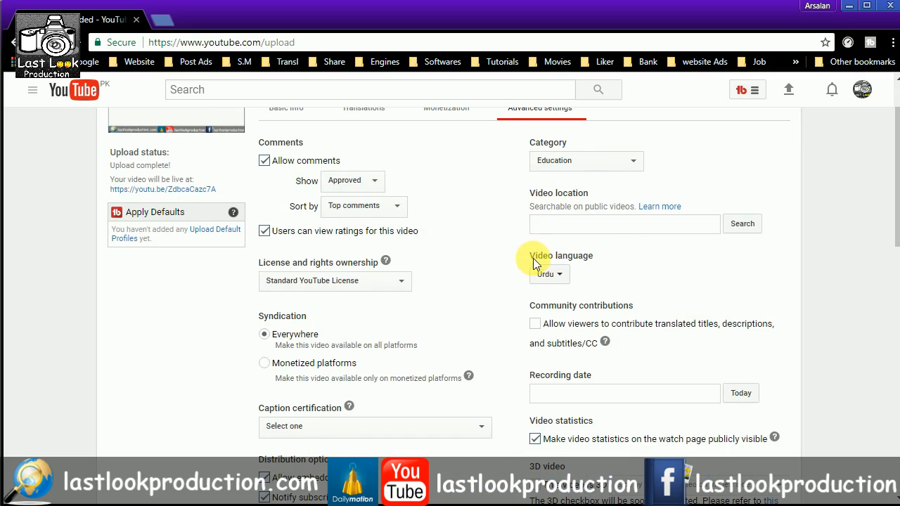
{"action": "left_click", "coordinate": [569, 276]}
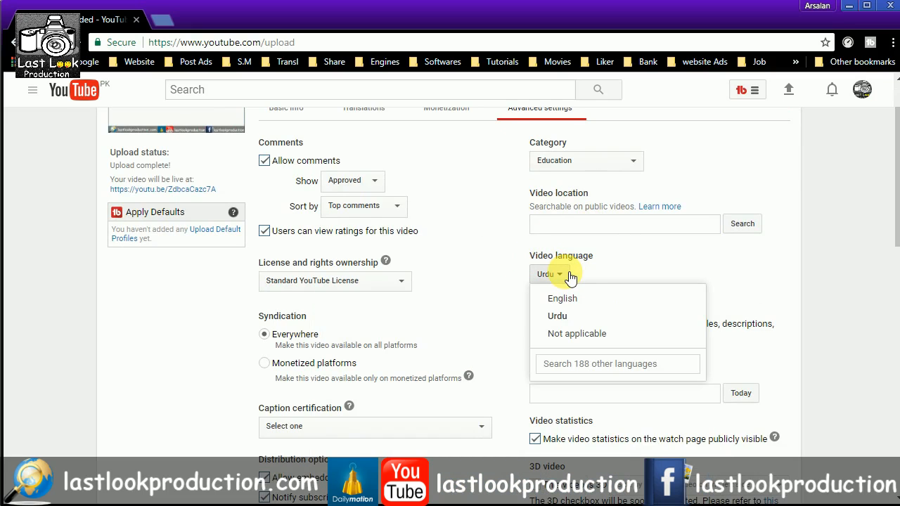
{"action": "left_click", "coordinate": [514, 272]}
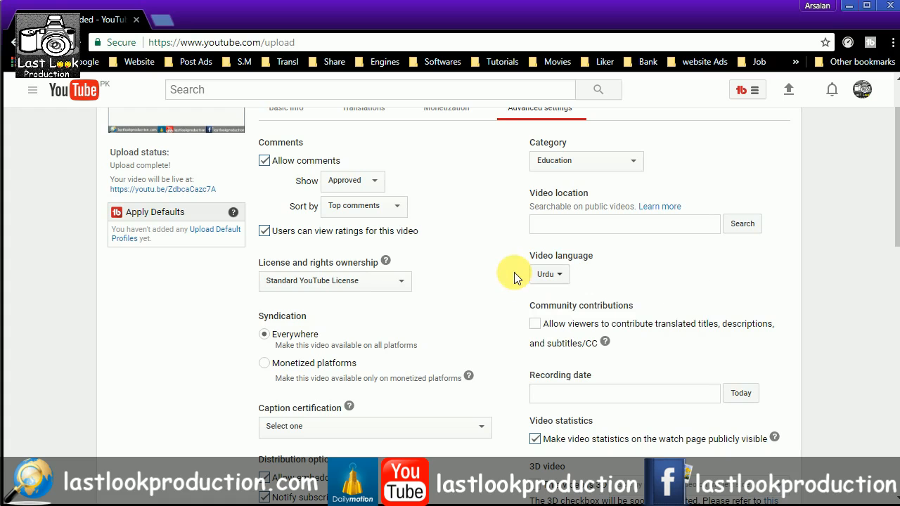
{"action": "scroll", "coordinate": [514, 272], "scroll_direction": "down", "scroll_amount": 2}
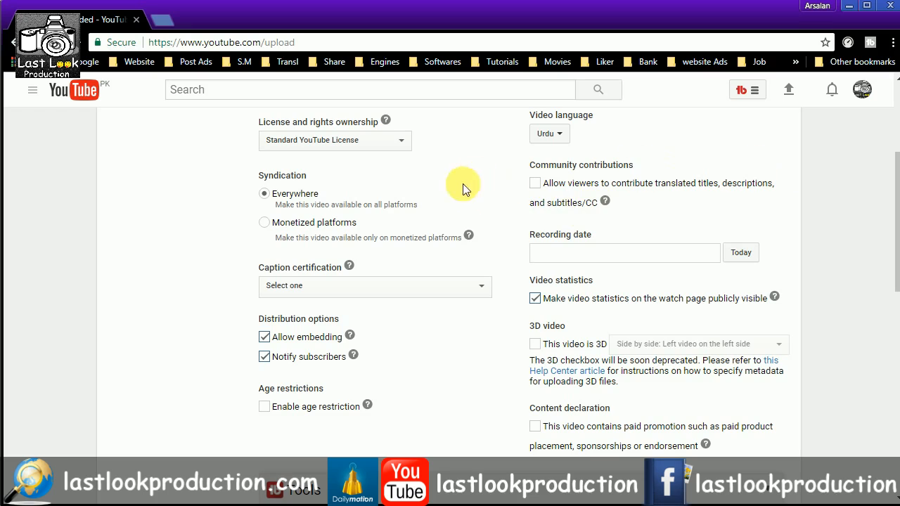
{"action": "left_click", "coordinate": [570, 253]}
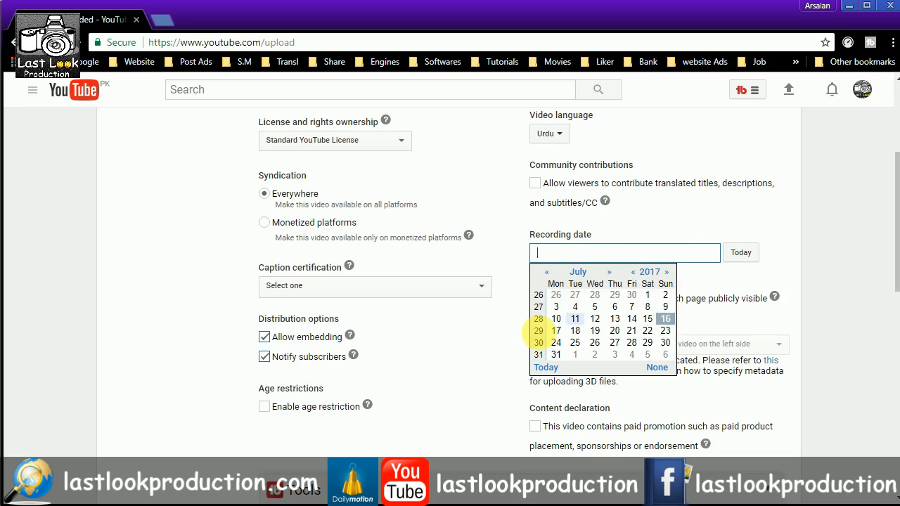
{"action": "left_click", "coordinate": [599, 225]}
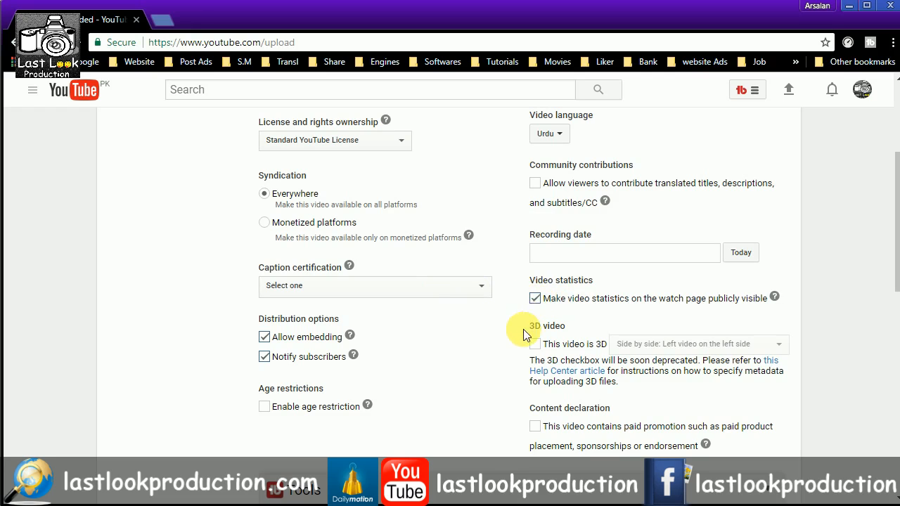
{"action": "scroll", "coordinate": [246, 225], "scroll_direction": "up", "scroll_amount": 3}
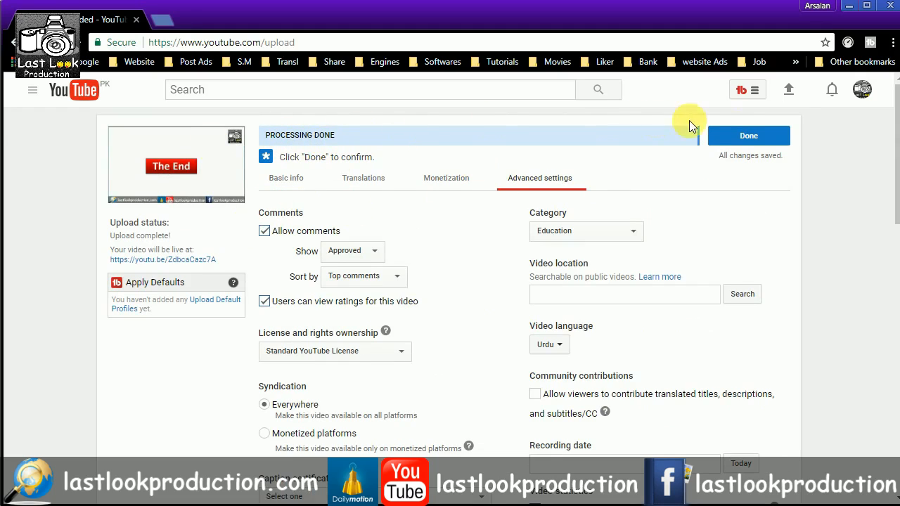
Step: Upload “Class no 29” from My YouTube Videos > Covers > New folder > no uploud > 9th Class Computer as the video's custom thumbnail
{"action": "left_click", "coordinate": [291, 184]}
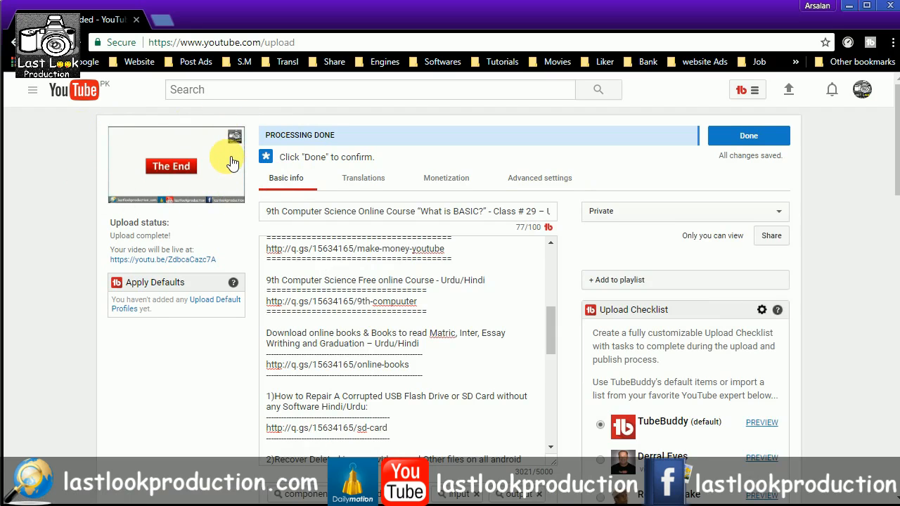
{"action": "scroll", "coordinate": [261, 291], "scroll_direction": "down", "scroll_amount": 3}
{"action": "scroll", "coordinate": [251, 271], "scroll_direction": "down", "scroll_amount": 6}
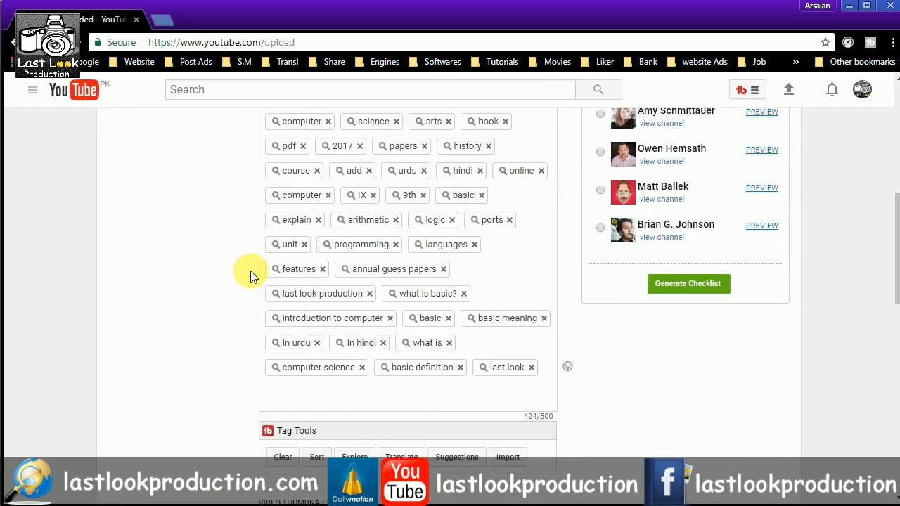
{"action": "scroll", "coordinate": [251, 271], "scroll_direction": "down", "scroll_amount": 4}
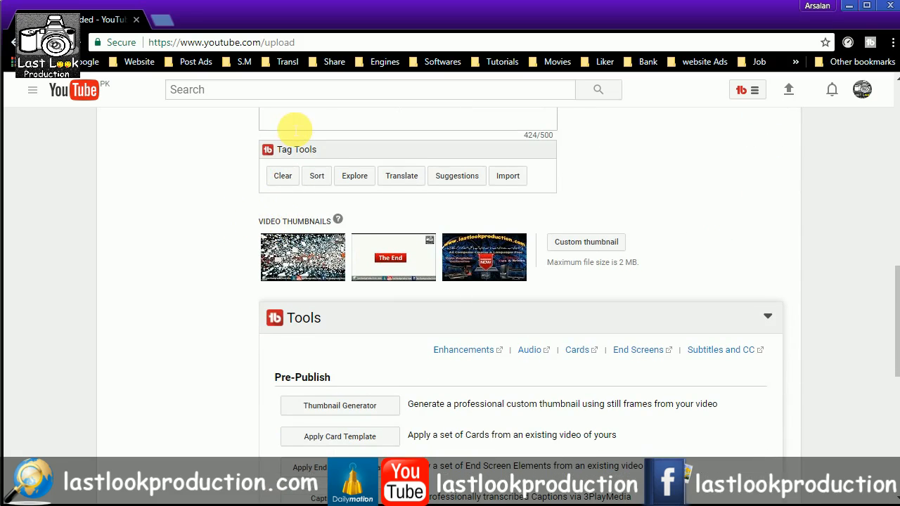
{"action": "scroll", "coordinate": [282, 211], "scroll_direction": "up", "scroll_amount": 2}
{"action": "scroll", "coordinate": [274, 248], "scroll_direction": "down", "scroll_amount": 3}
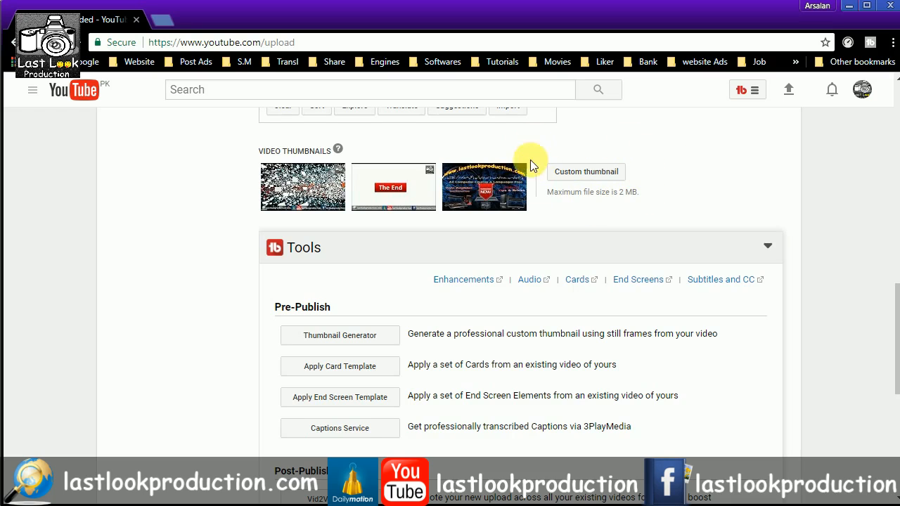
{"action": "left_click", "coordinate": [583, 172]}
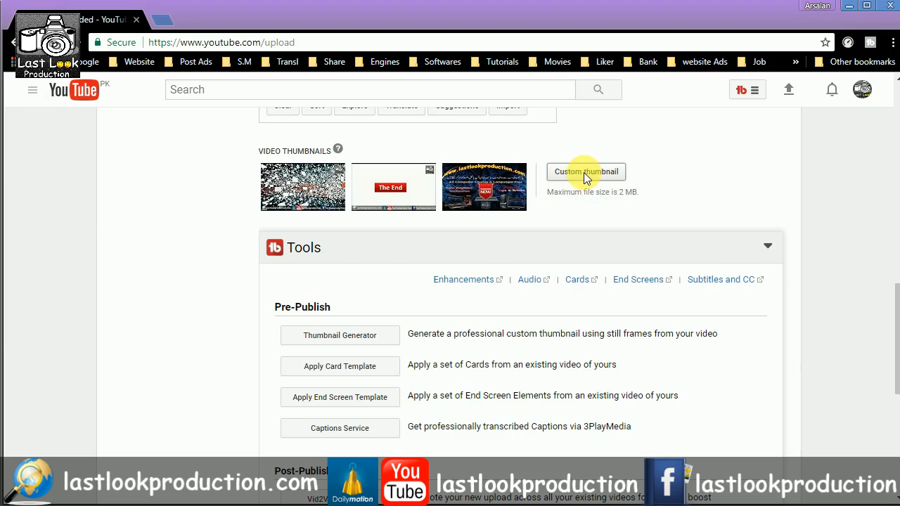
{"action": "left_click", "coordinate": [61, 279]}
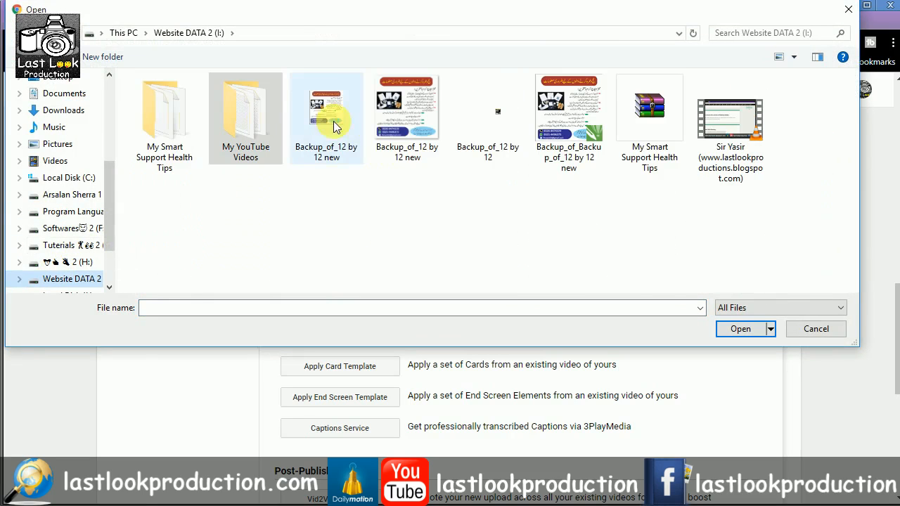
{"action": "double_click", "coordinate": [239, 113]}
{"action": "double_click", "coordinate": [800, 113]}
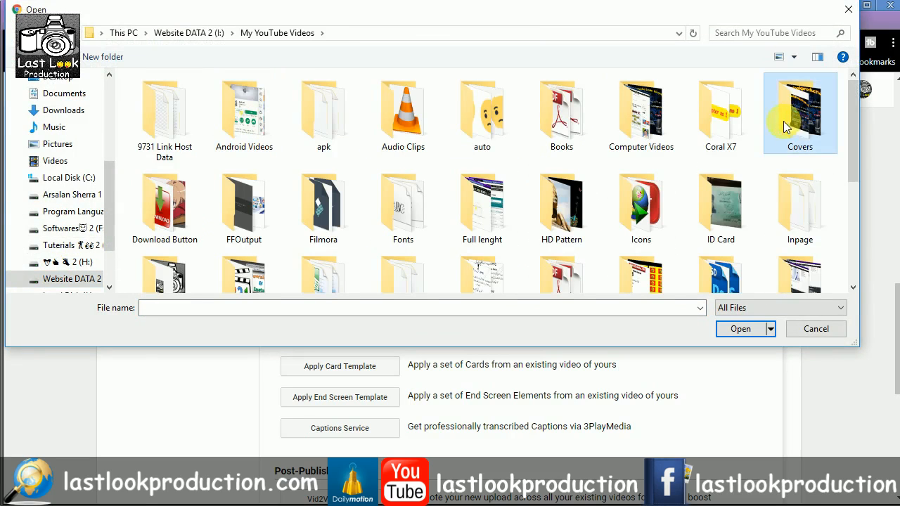
{"action": "double_click", "coordinate": [186, 118]}
{"action": "double_click", "coordinate": [190, 120]}
{"action": "double_click", "coordinate": [190, 120]}
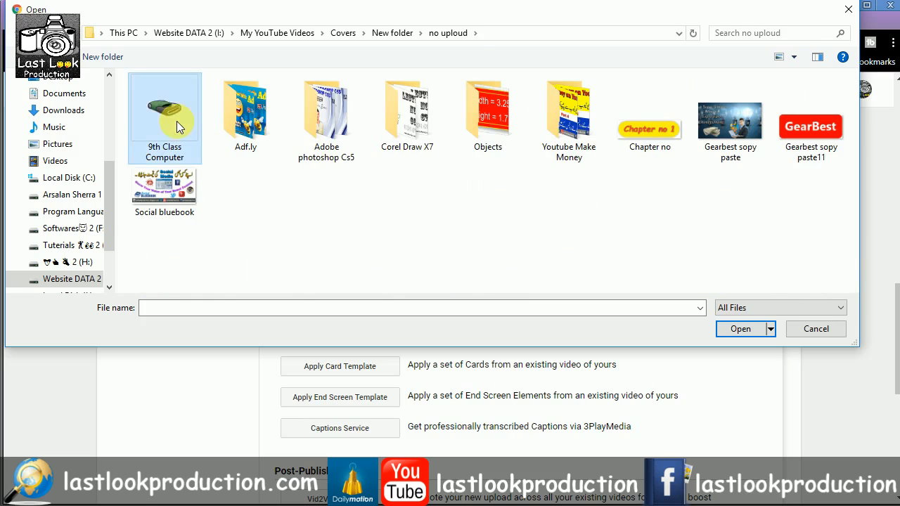
{"action": "left_click", "coordinate": [313, 274]}
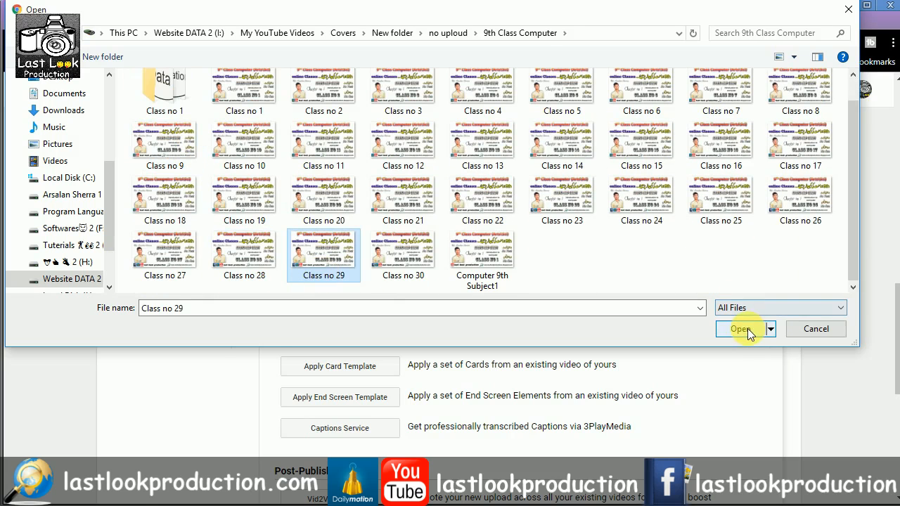
{"action": "left_click", "coordinate": [747, 328]}
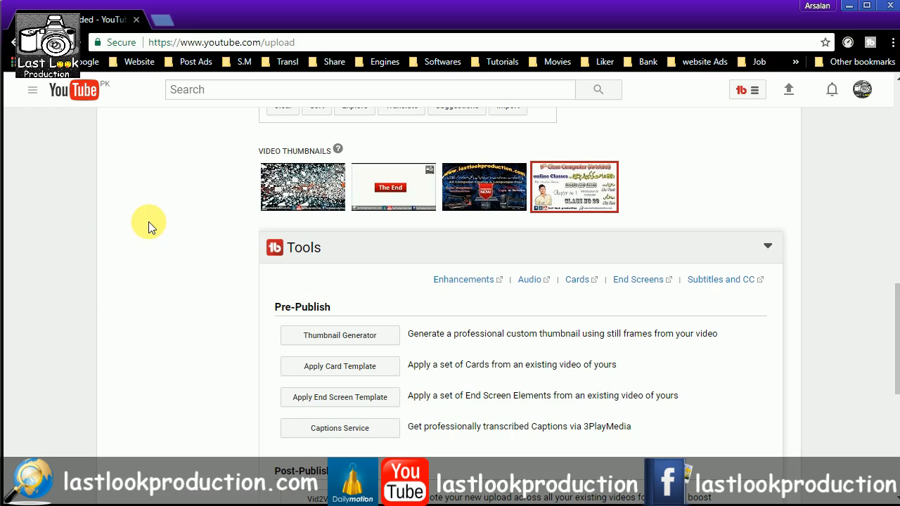
Step: Return to the video's basic info and review the available privacy options
{"action": "scroll", "coordinate": [149, 225], "scroll_direction": "up", "scroll_amount": 15}
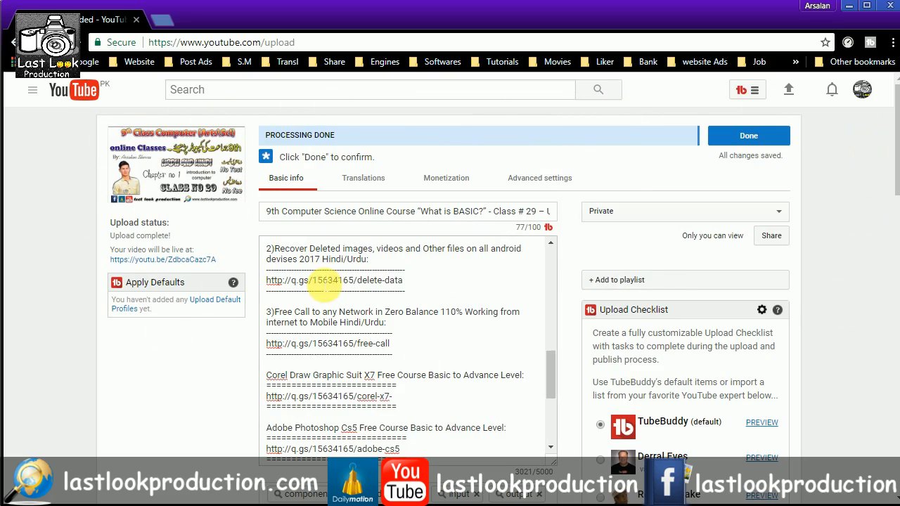
{"action": "scroll", "coordinate": [241, 376], "scroll_direction": "down", "scroll_amount": 4}
{"action": "scroll", "coordinate": [241, 377], "scroll_direction": "up", "scroll_amount": 5}
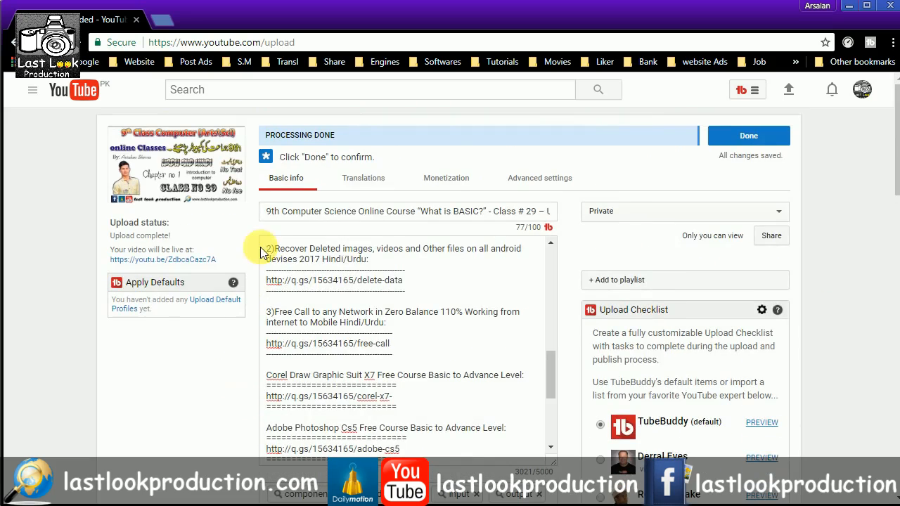
{"action": "left_click", "coordinate": [617, 214]}
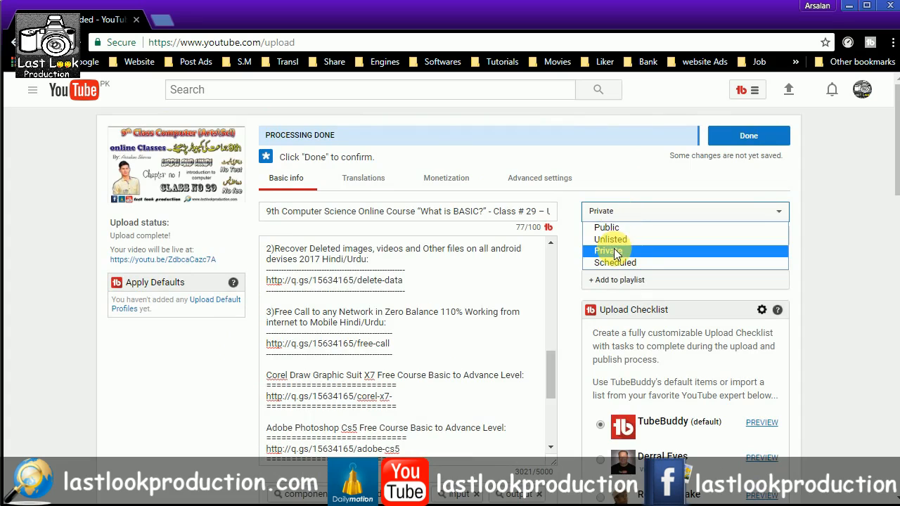
{"action": "left_click", "coordinate": [635, 208]}
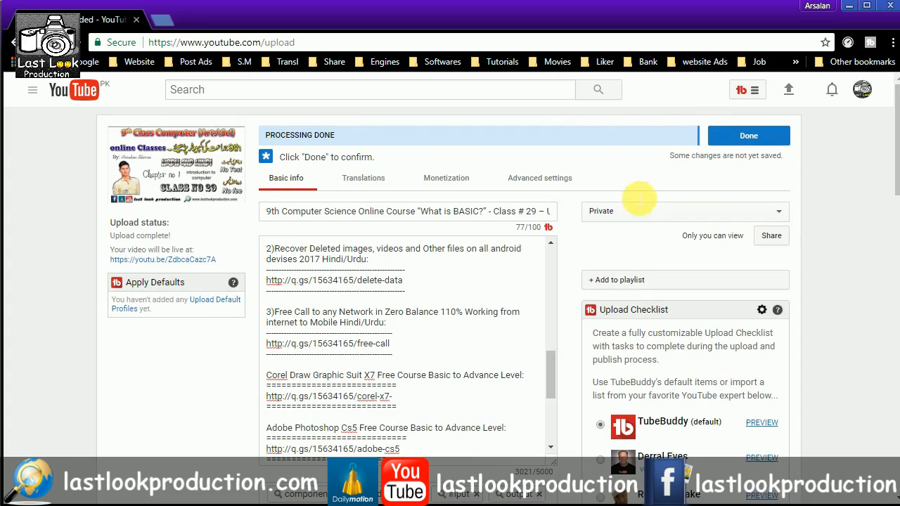
Step: Switch the video's privacy to Public, and back to Private
{"action": "left_click", "coordinate": [603, 213]}
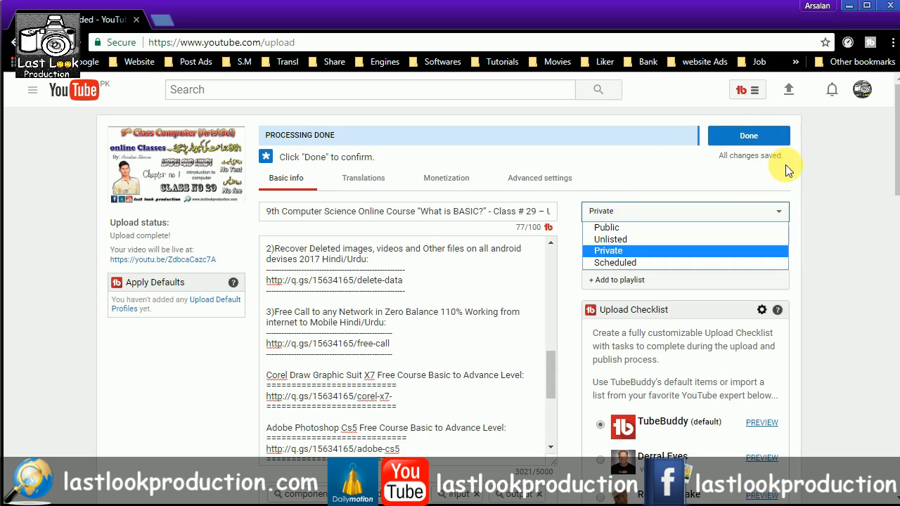
{"action": "left_click", "coordinate": [601, 229]}
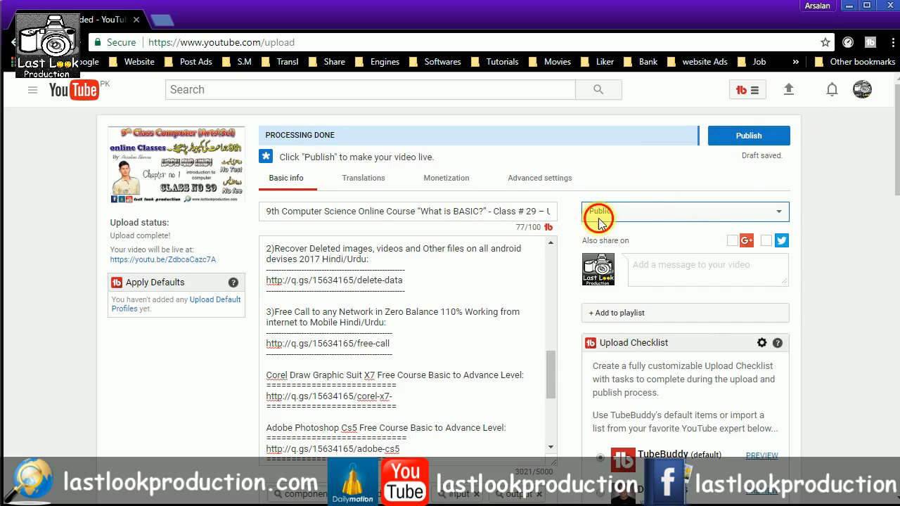
{"action": "left_click", "coordinate": [599, 218]}
{"action": "left_click", "coordinate": [601, 251]}
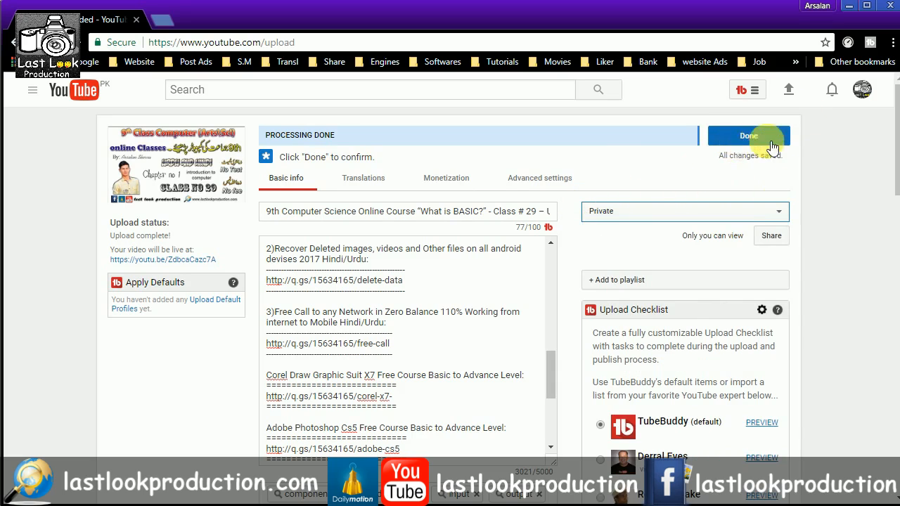
Step: Set the video's privacy to Public
{"action": "left_click", "coordinate": [619, 211]}
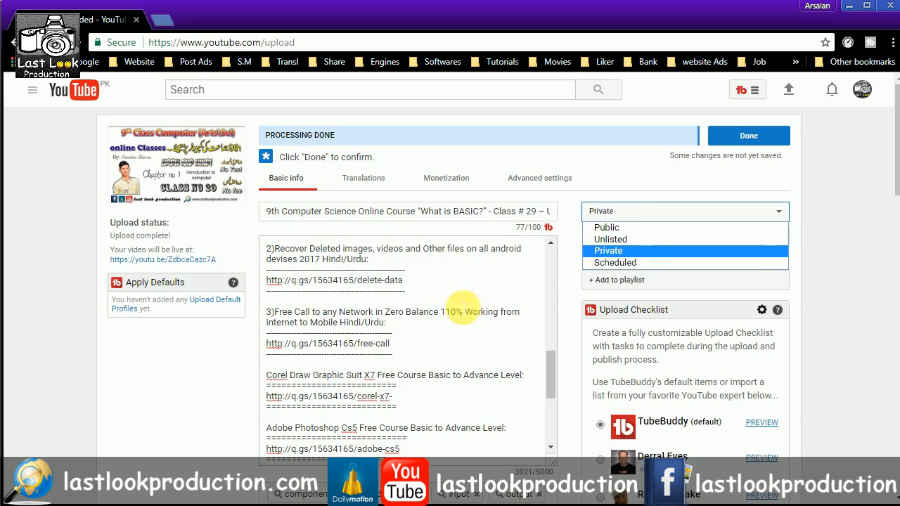
{"action": "left_click", "coordinate": [615, 229]}
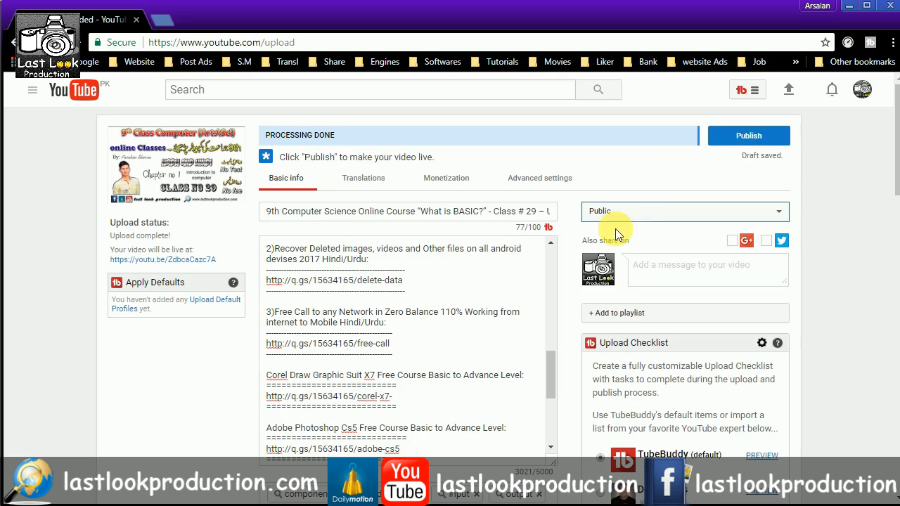
{"action": "left_click", "coordinate": [629, 210]}
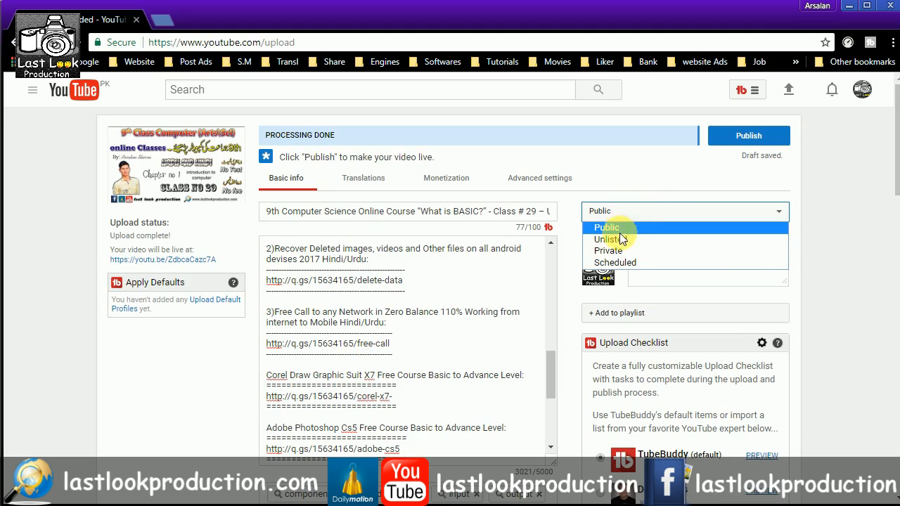
{"action": "left_click", "coordinate": [609, 227]}
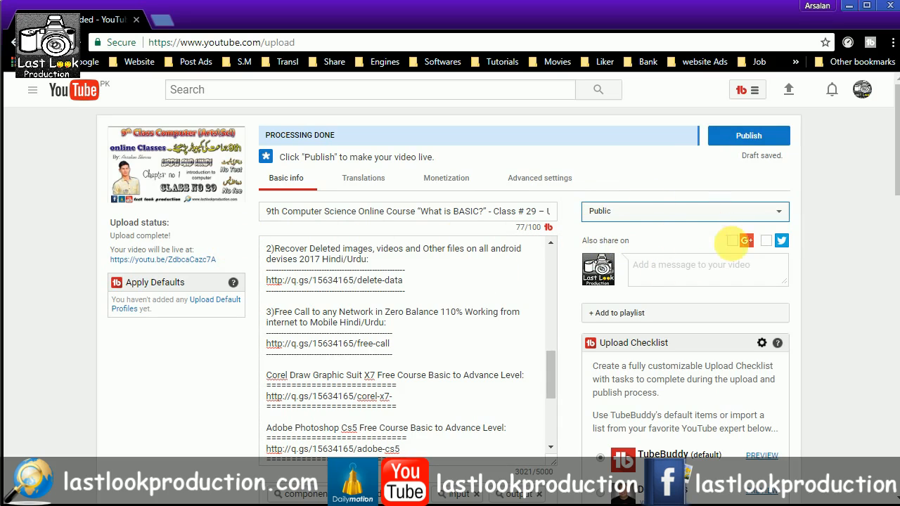
Step: Add the video to the “9th Computer Science English Medium 2017 (Sci/Arts)” playlist and publish it
{"action": "left_click", "coordinate": [631, 314]}
{"action": "scroll", "coordinate": [629, 317], "scroll_direction": "down", "scroll_amount": 1}
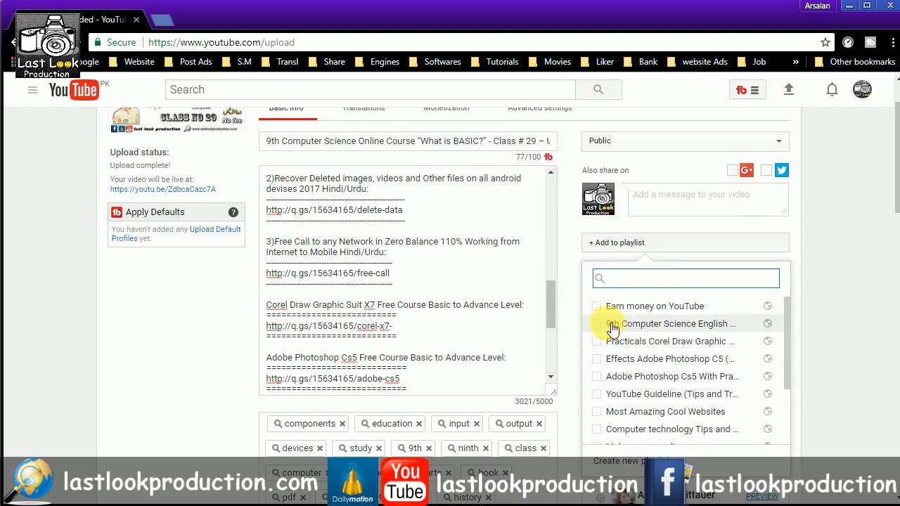
{"action": "left_click", "coordinate": [701, 327]}
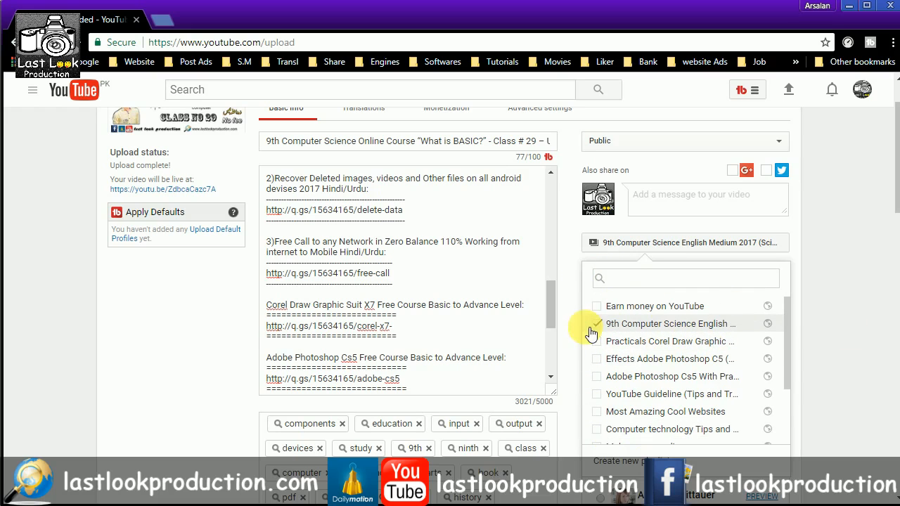
{"action": "left_click", "coordinate": [647, 242]}
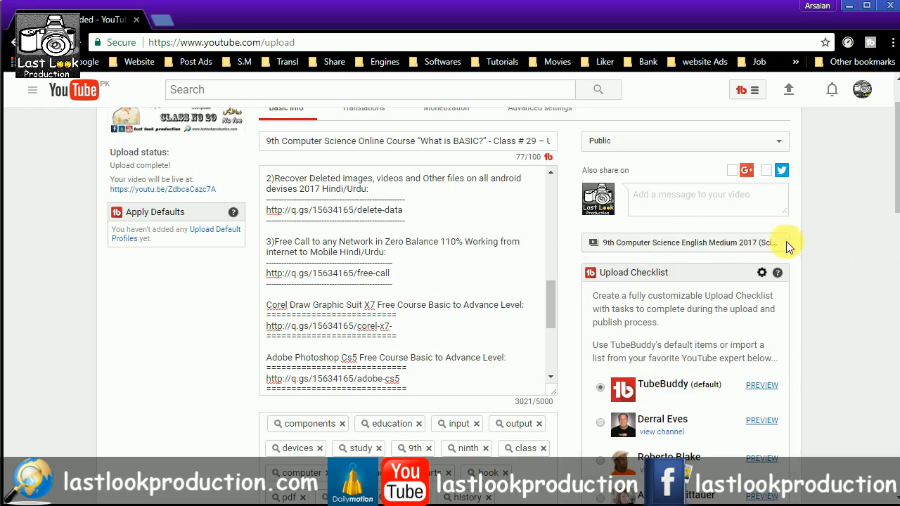
{"action": "scroll", "coordinate": [576, 239], "scroll_direction": "up", "scroll_amount": 1}
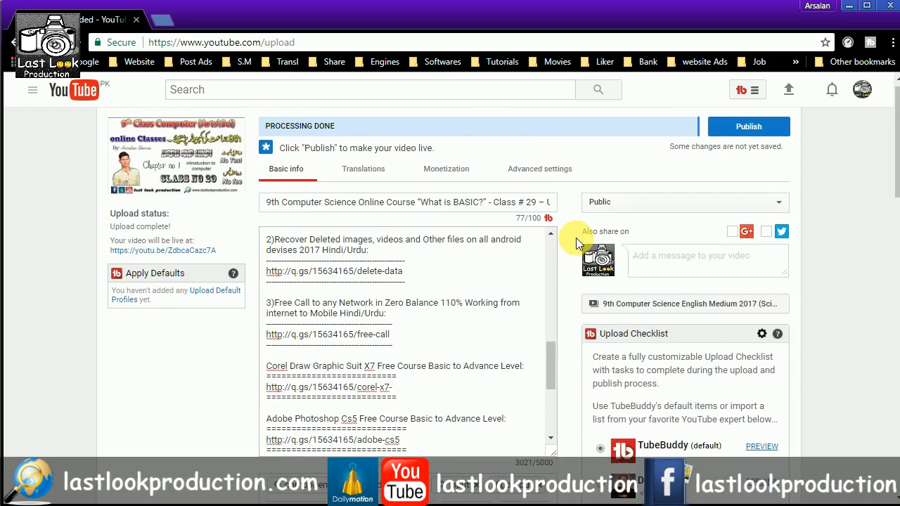
{"action": "left_click", "coordinate": [751, 140]}
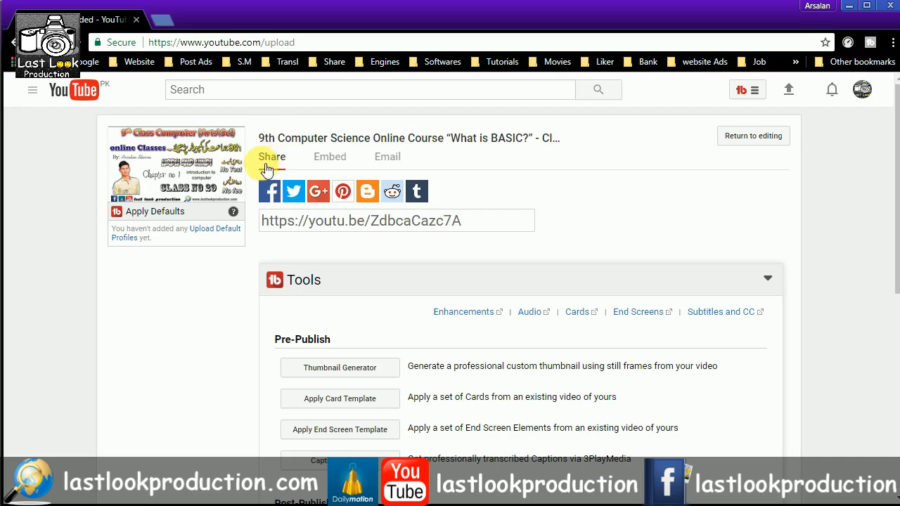
Step: Review the published video's embed code and email sharing form, ending on the share link
{"action": "left_click", "coordinate": [325, 161]}
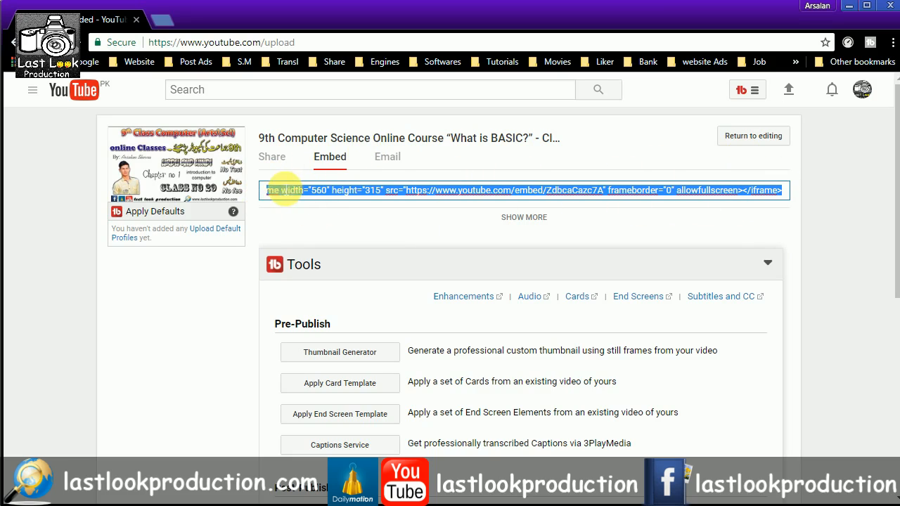
{"action": "left_click", "coordinate": [397, 160]}
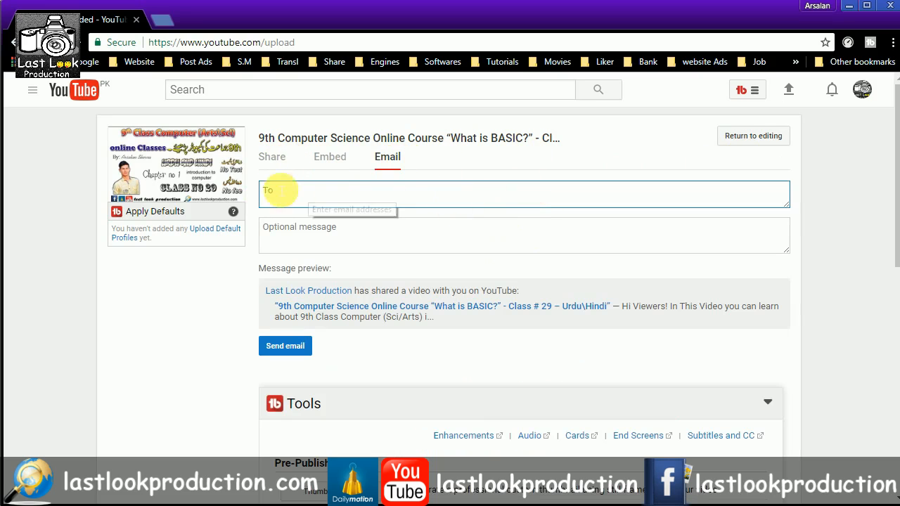
{"action": "left_click", "coordinate": [270, 159]}
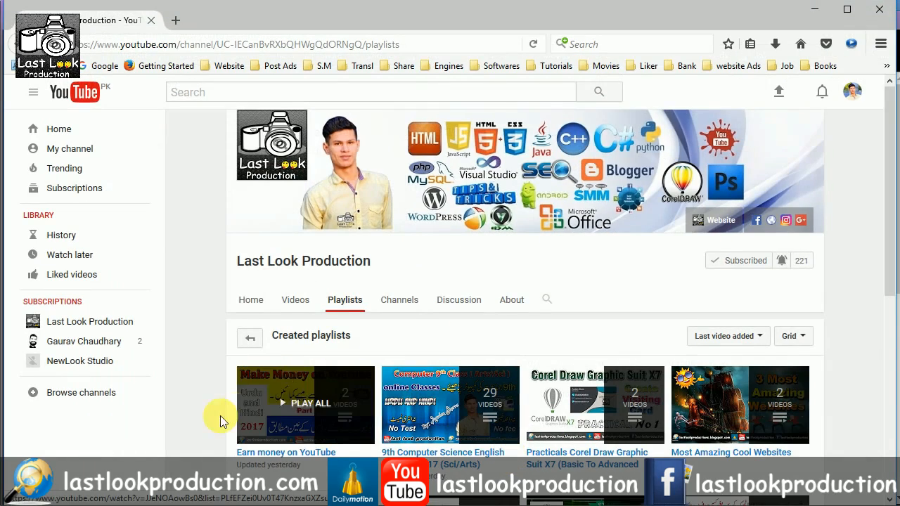
Step: Open YouTube in a new browser tab and go to the channel's list of created playlists
{"action": "scroll", "coordinate": [220, 408], "scroll_direction": "down", "scroll_amount": 3}
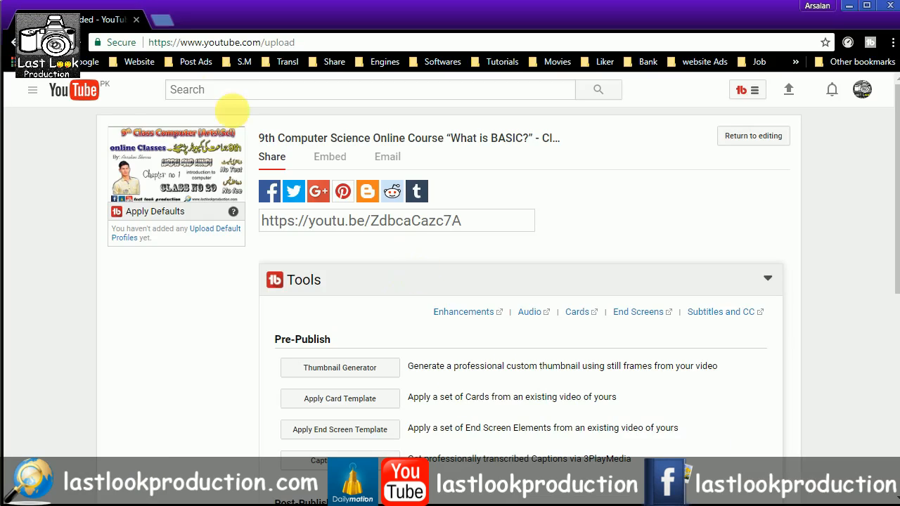
{"action": "right_click", "coordinate": [53, 92]}
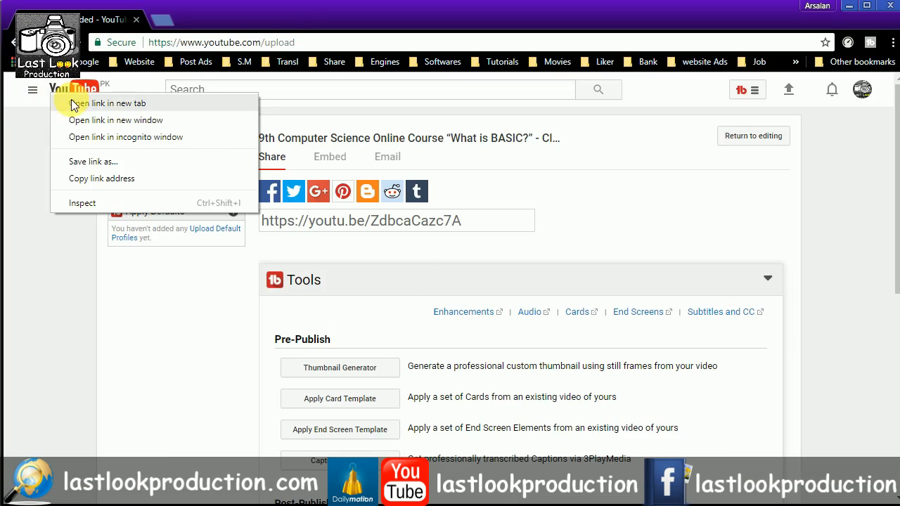
{"action": "left_click", "coordinate": [70, 104]}
{"action": "left_click", "coordinate": [225, 21]}
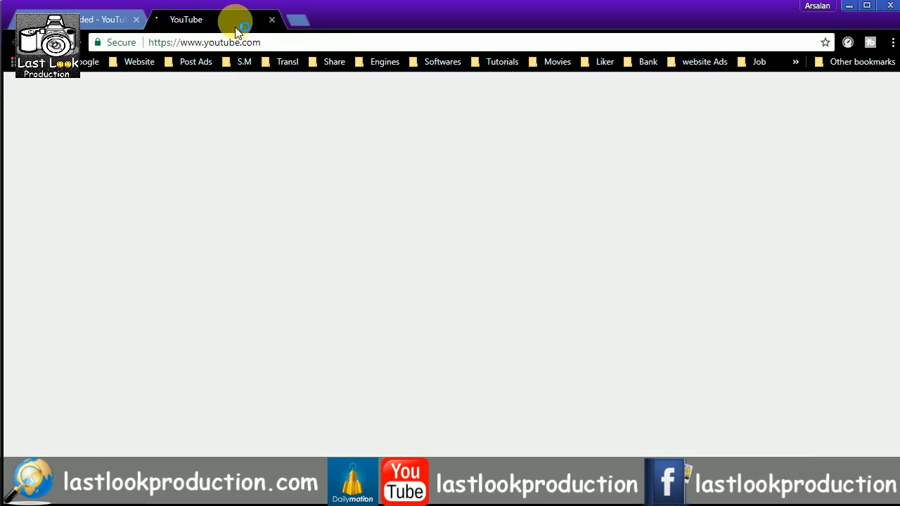
{"action": "left_click", "coordinate": [62, 147]}
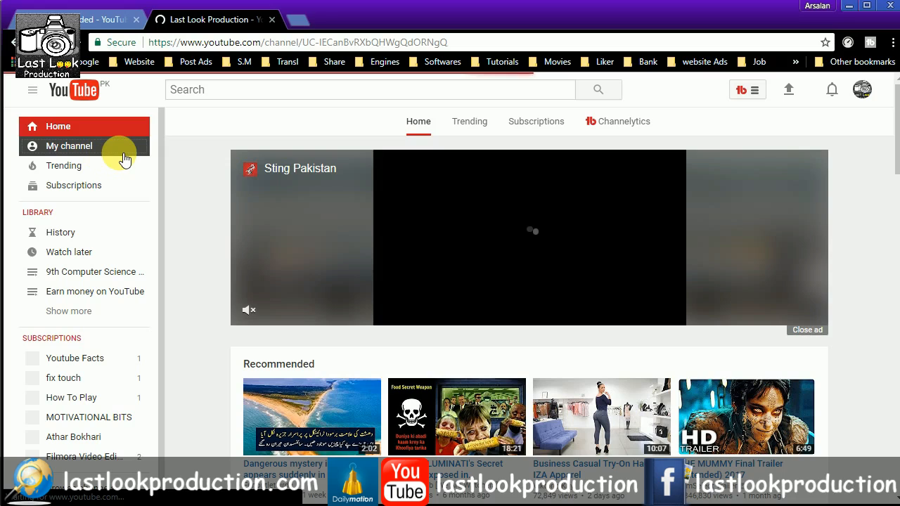
{"action": "scroll", "coordinate": [246, 246], "scroll_direction": "down", "scroll_amount": 1}
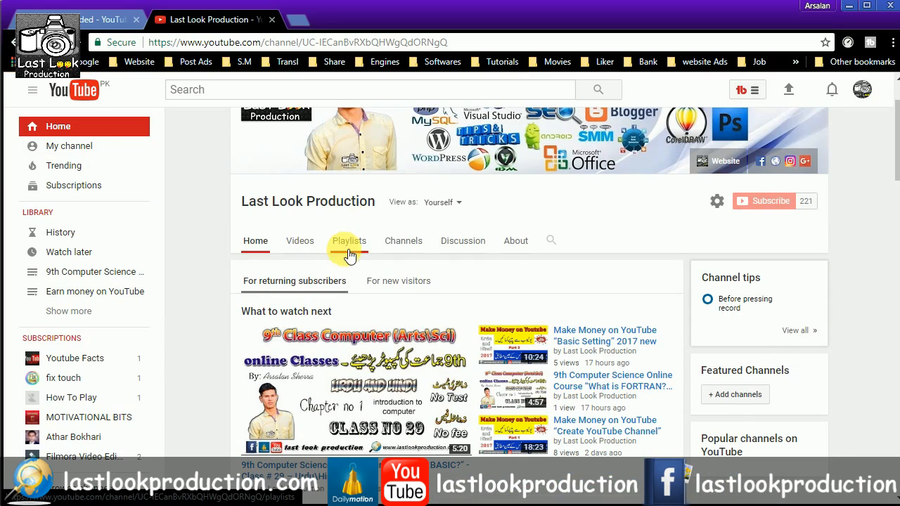
{"action": "left_click", "coordinate": [350, 239]}
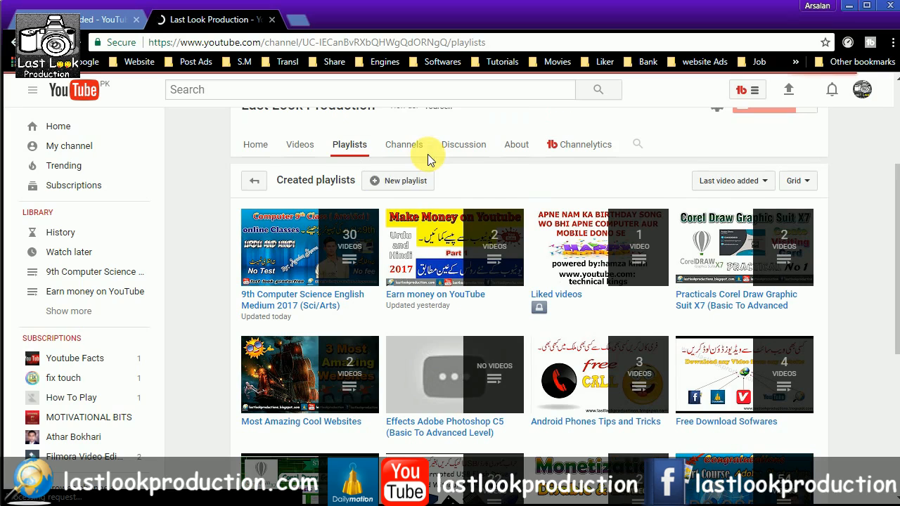
Step: View the new playlist form without creating one, and examine the videos in the “Earn money on YouTube” playlist
{"action": "left_click", "coordinate": [402, 180]}
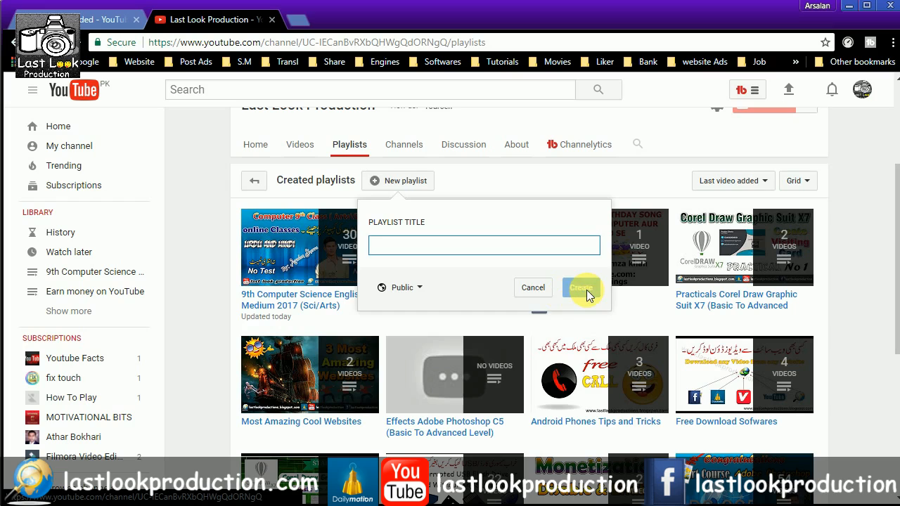
{"action": "left_click", "coordinate": [533, 288]}
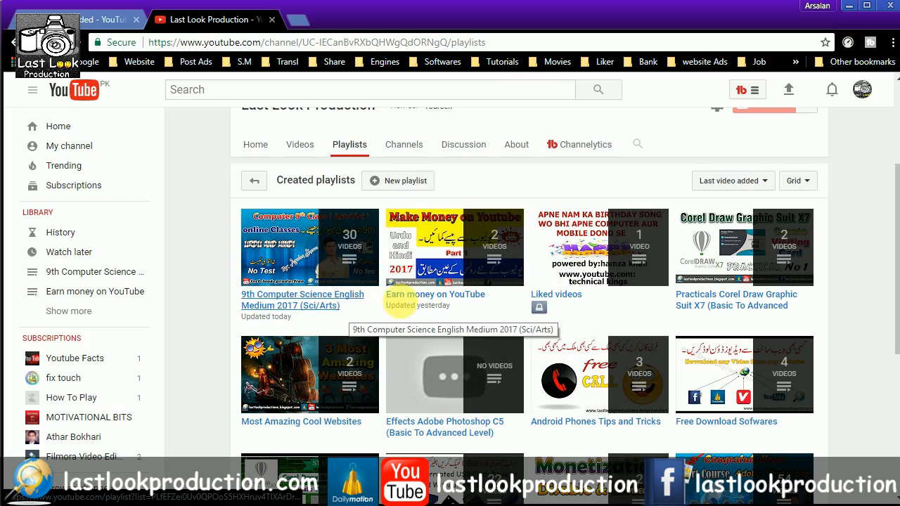
{"action": "left_click", "coordinate": [413, 298]}
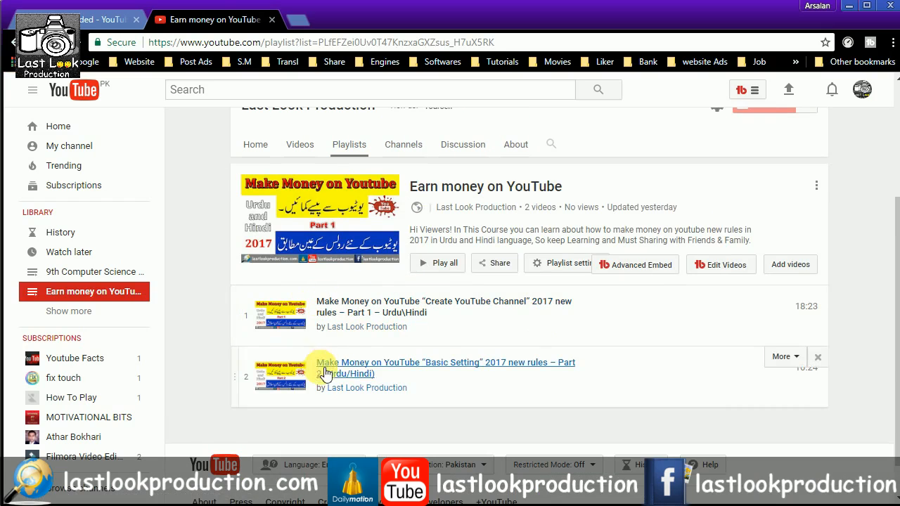
{"action": "scroll", "coordinate": [372, 290], "scroll_direction": "down", "scroll_amount": 1}
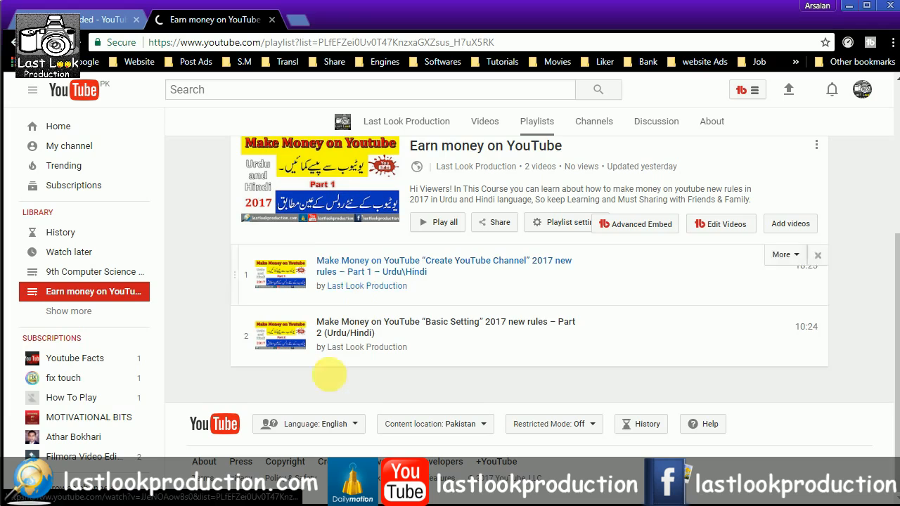
Step: Examine the newly published video, created playlists and uploads on the channel's home page, and minimize the browser
{"action": "left_click", "coordinate": [110, 17]}
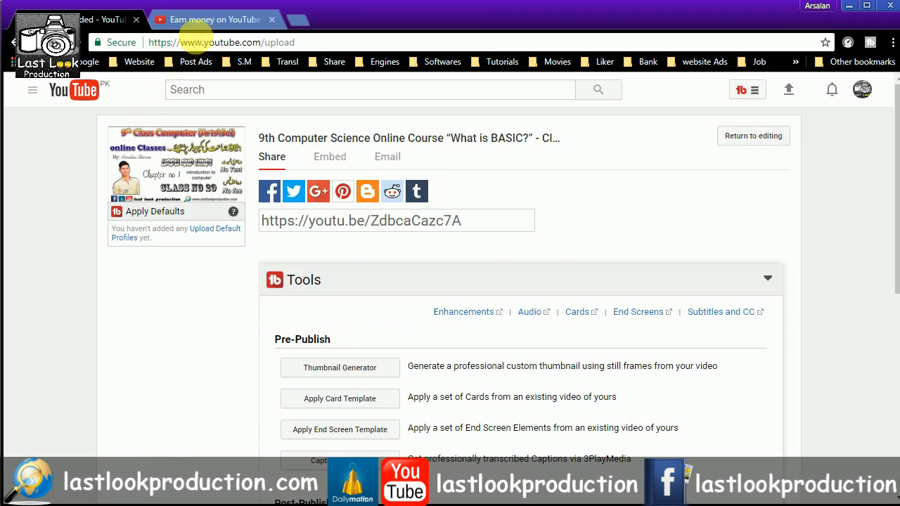
{"action": "left_click", "coordinate": [211, 19]}
{"action": "left_click", "coordinate": [82, 149]}
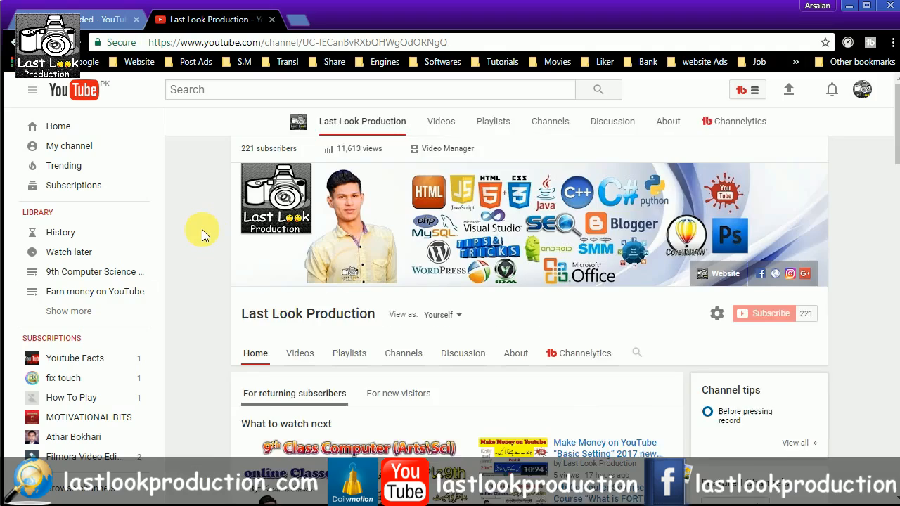
{"action": "scroll", "coordinate": [201, 233], "scroll_direction": "down", "scroll_amount": 3}
{"action": "scroll", "coordinate": [209, 225], "scroll_direction": "down", "scroll_amount": 1}
{"action": "scroll", "coordinate": [215, 191], "scroll_direction": "up", "scroll_amount": 2}
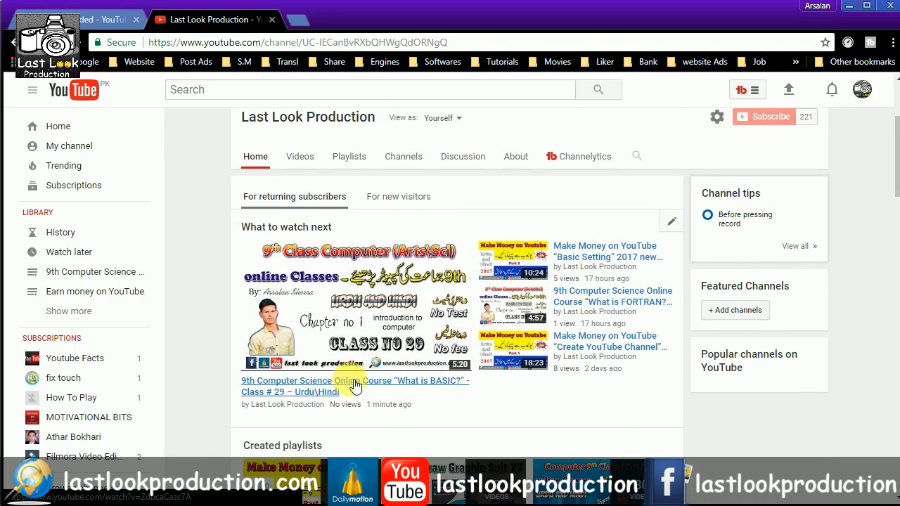
{"action": "scroll", "coordinate": [207, 281], "scroll_direction": "down", "scroll_amount": 4}
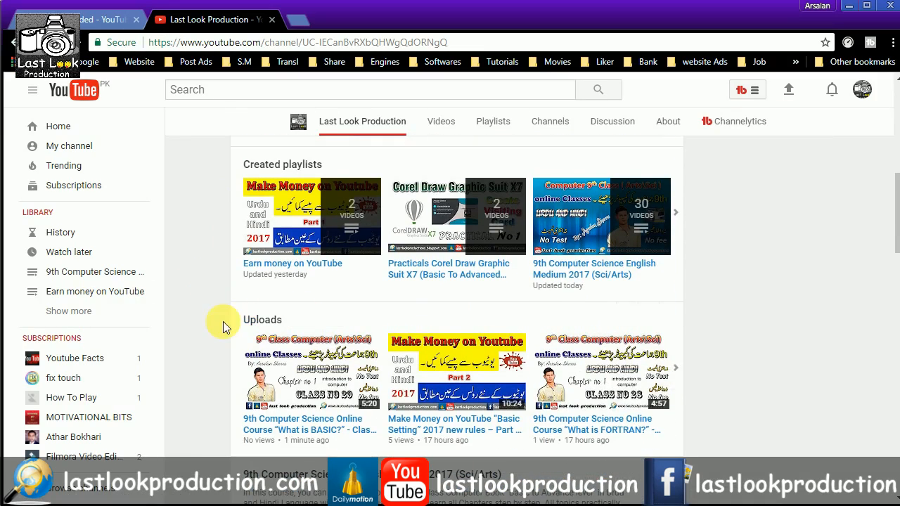
{"action": "scroll", "coordinate": [223, 322], "scroll_direction": "down", "scroll_amount": 1}
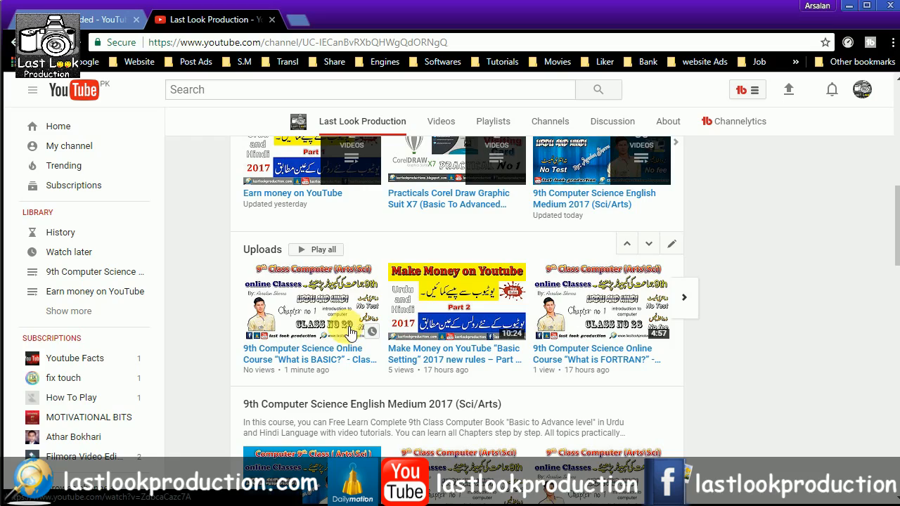
{"action": "scroll", "coordinate": [210, 289], "scroll_direction": "down", "scroll_amount": 4}
{"action": "scroll", "coordinate": [217, 291], "scroll_direction": "up", "scroll_amount": 8}
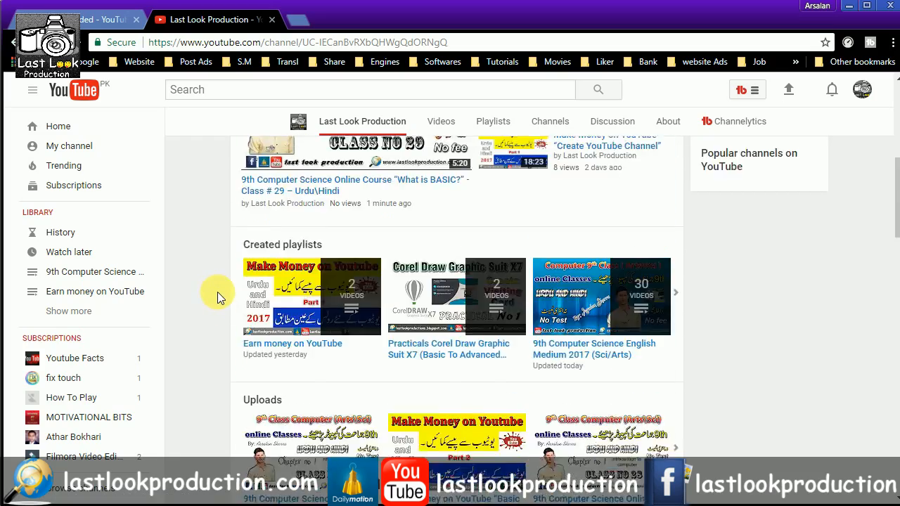
{"action": "scroll", "coordinate": [217, 292], "scroll_direction": "up", "scroll_amount": 2}
{"action": "left_click", "coordinate": [849, 6]}
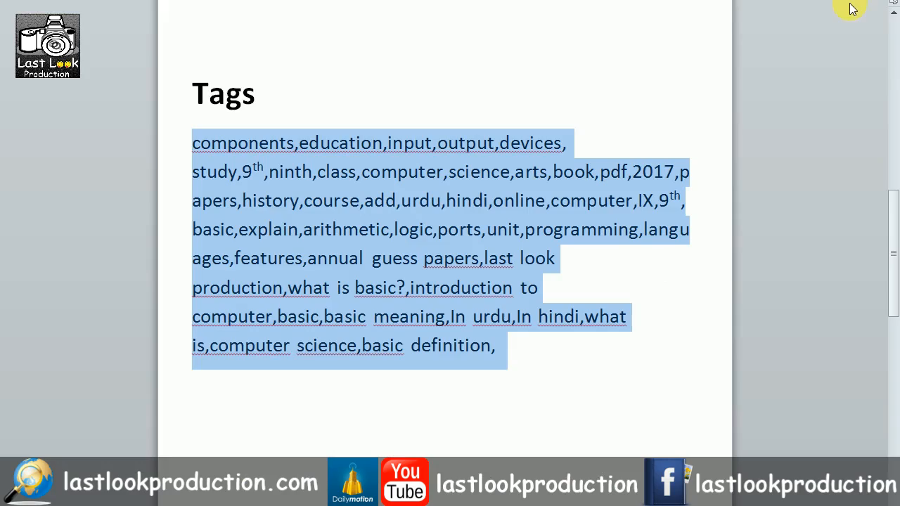